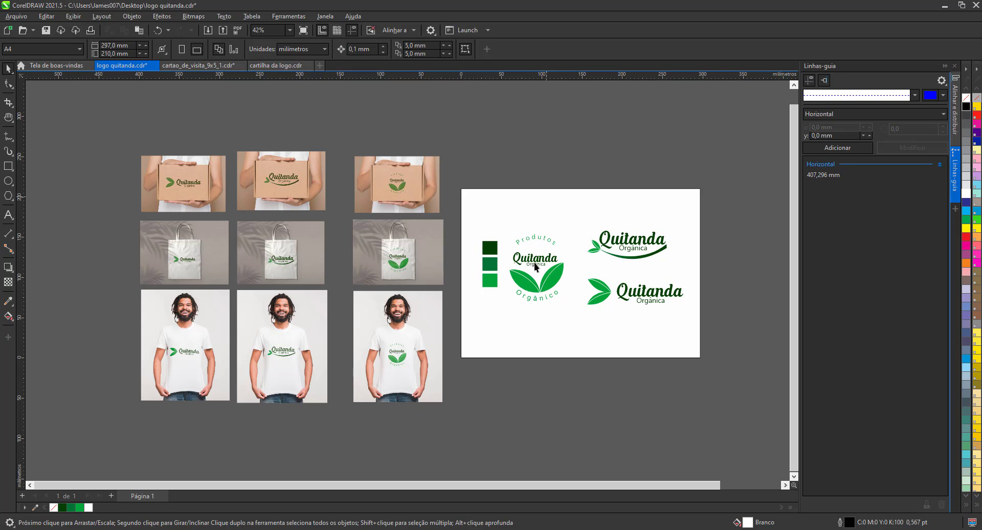
# Examine the three green colour swatches beside the round Quitanda logo, selecting them as a group and clearing the selection
pyautogui.scroll(1, 529, 295)
pyautogui.scroll(4, 561, 256)
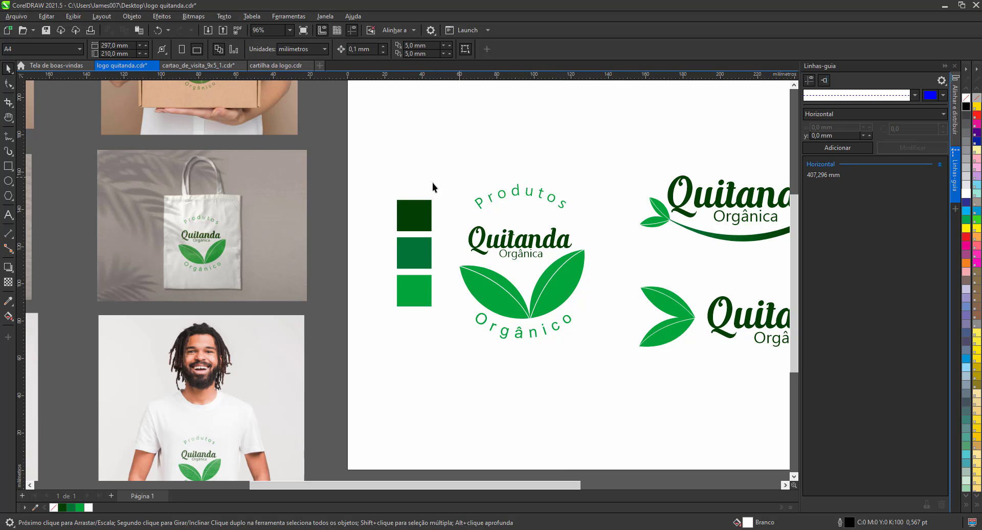
pyautogui.moveTo(327, 176); pyautogui.dragTo(438, 344)
pyautogui.click(332, 250)
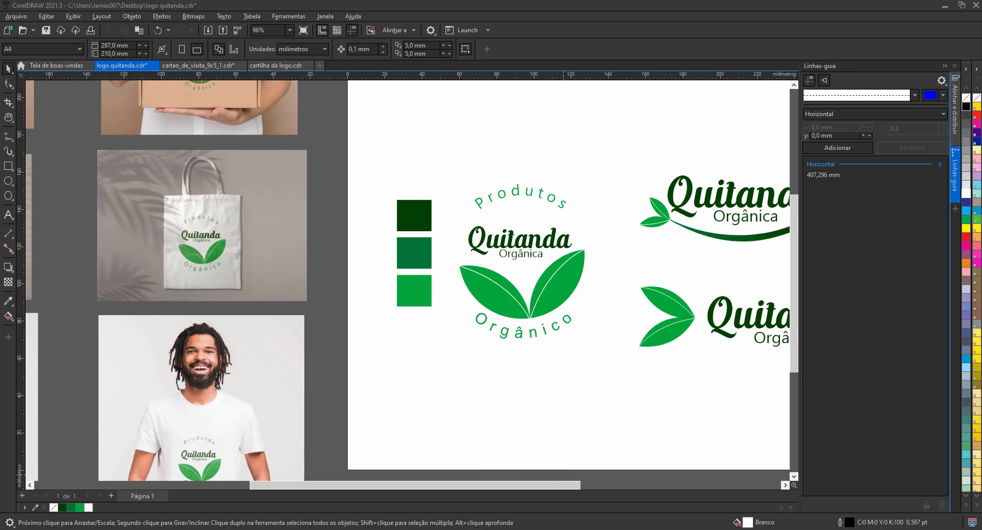
# Switch to Adobe Color in the browser and open the colour wheel page for creating palettes
pyautogui.click(494, 499)
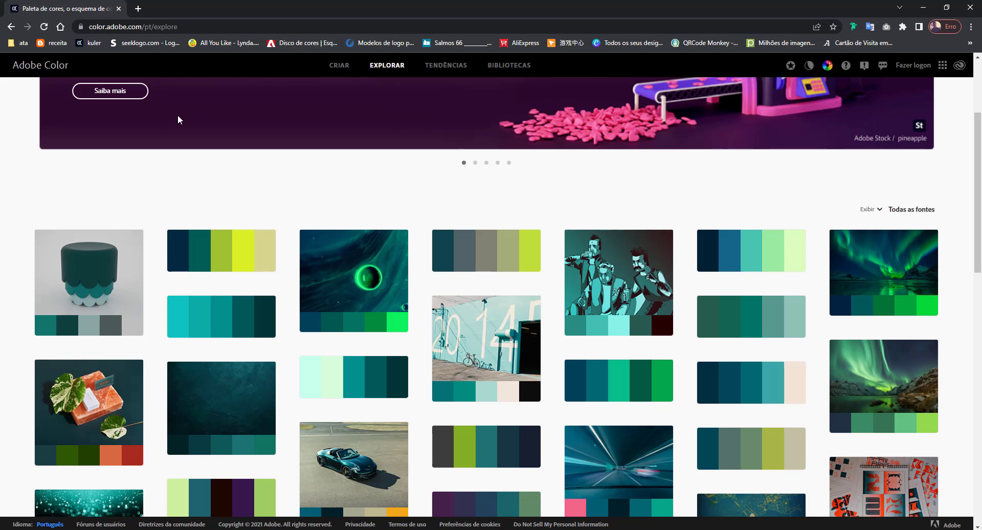
pyautogui.scroll(3, 36, 66)
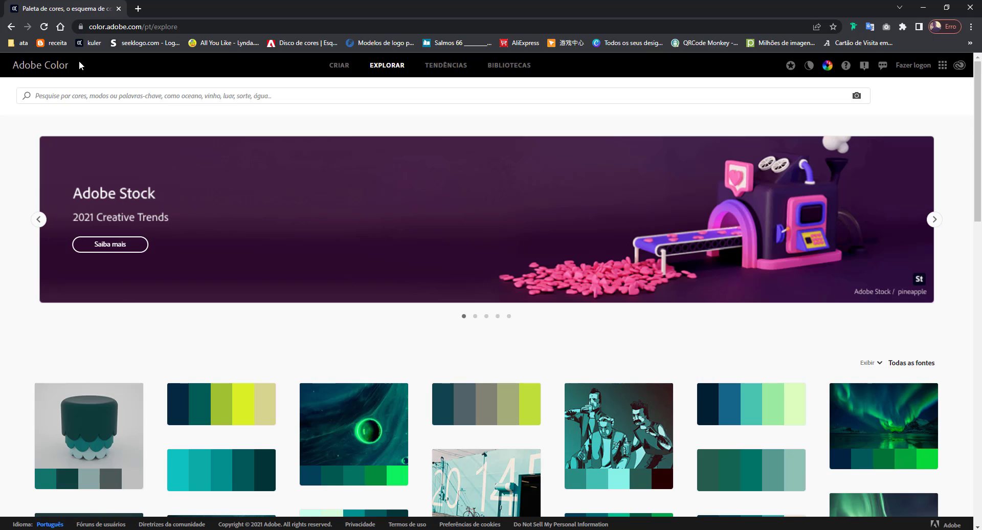
pyautogui.click(340, 69)
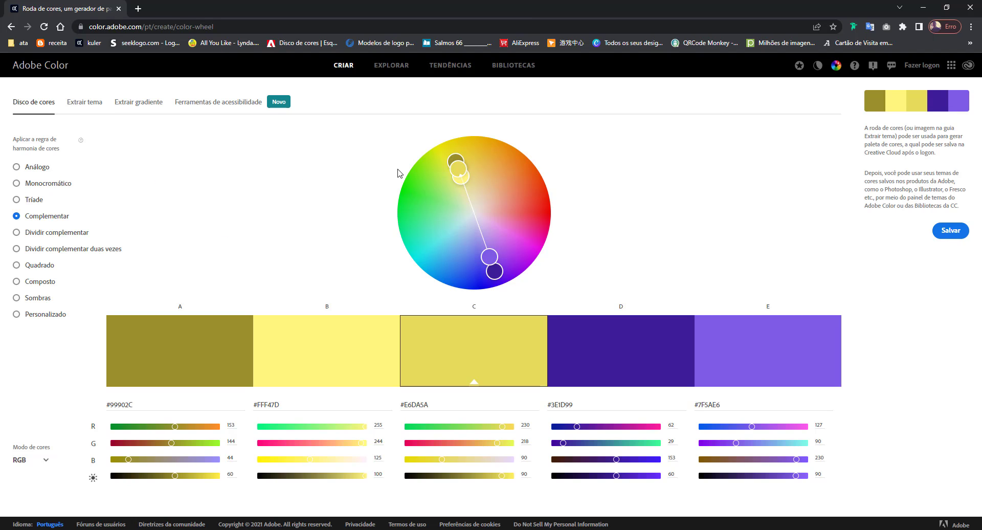
# Browse the first page of ready-made palettes in Adobe Color's Explore section and advance to page 2
pyautogui.click(402, 68)
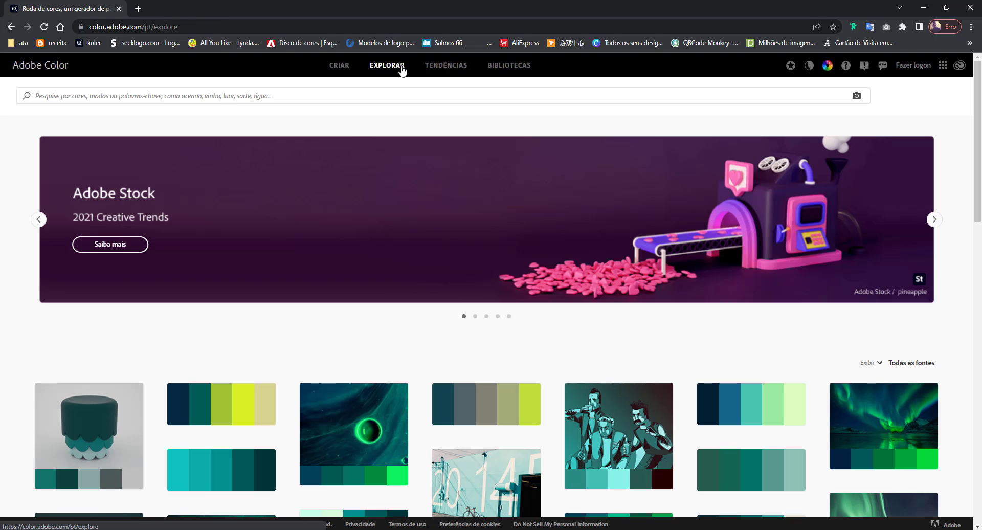
pyautogui.scroll(-7, 523, 344)
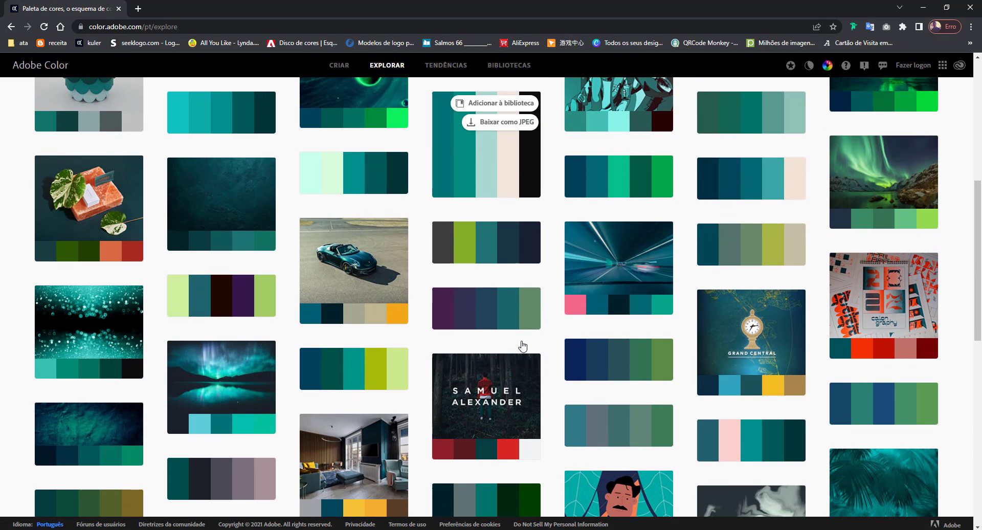
pyautogui.scroll(-8, 523, 347)
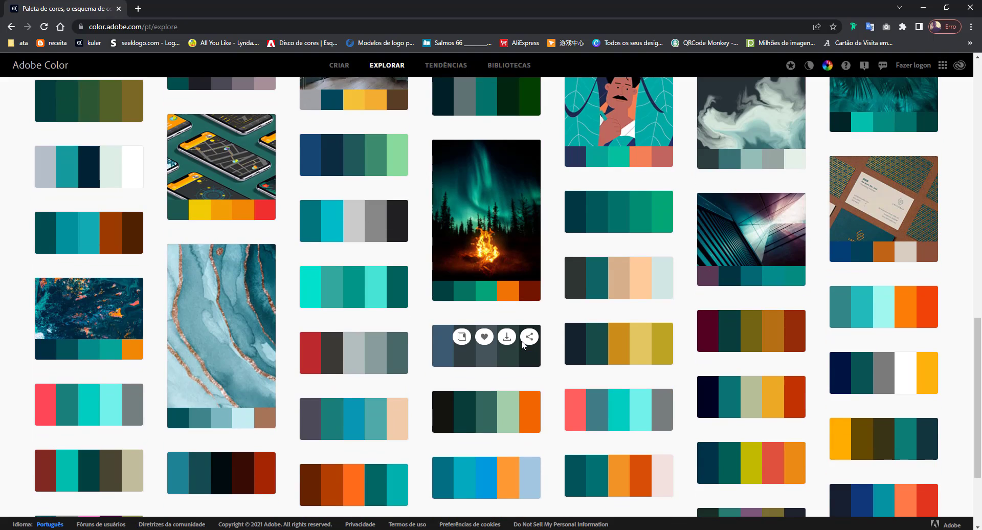
pyautogui.scroll(-3, 523, 344)
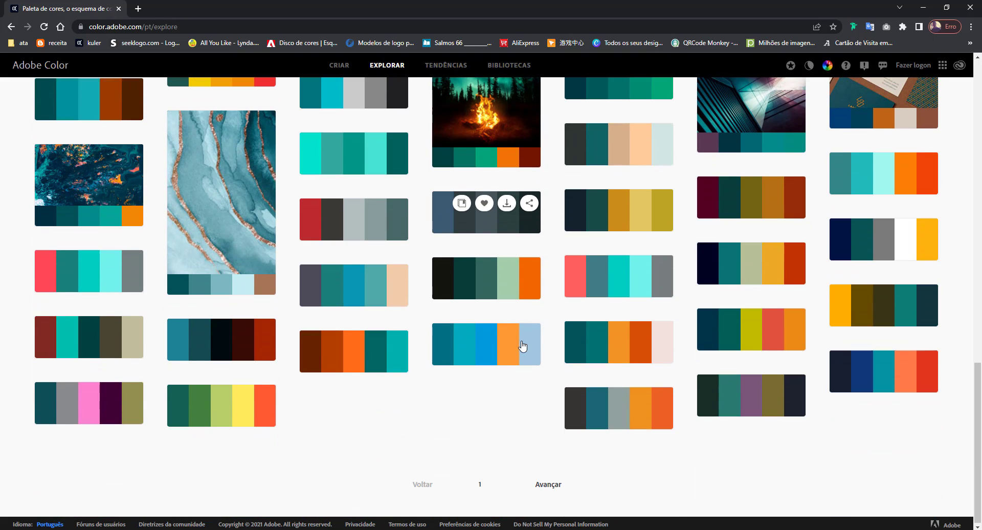
pyautogui.click(550, 486)
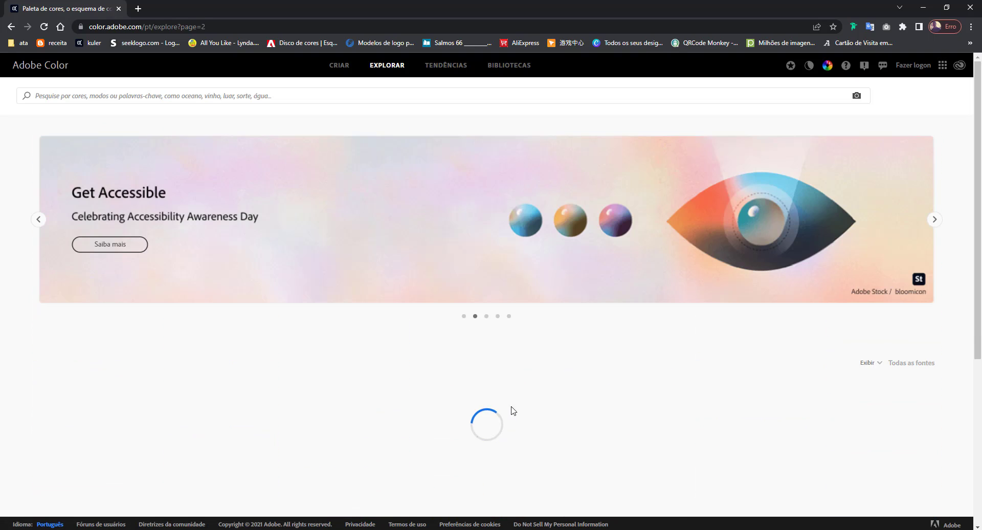
# Examine the colour palettes and image-based themes on page 2 of the Explore gallery, down to its end
pyautogui.scroll(-3, 644, 387)
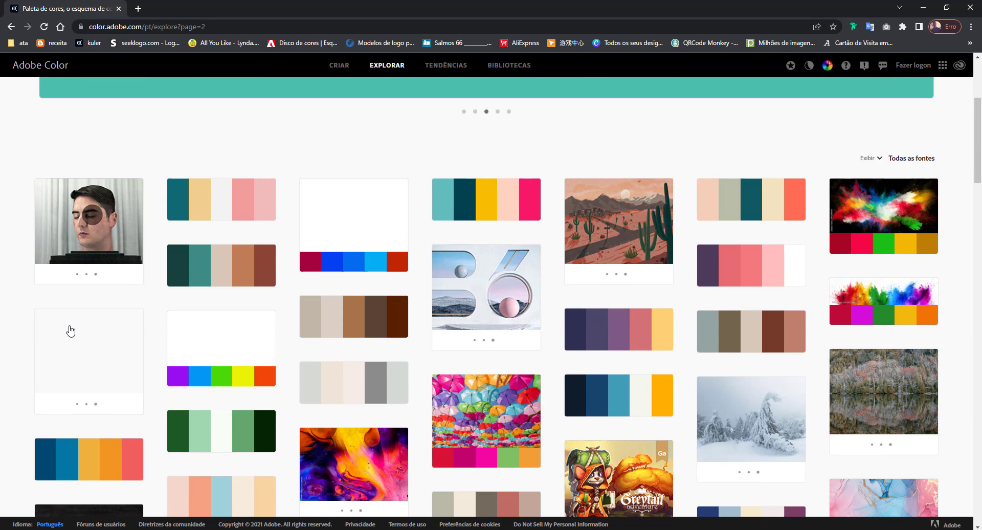
pyautogui.moveTo(213, 339)
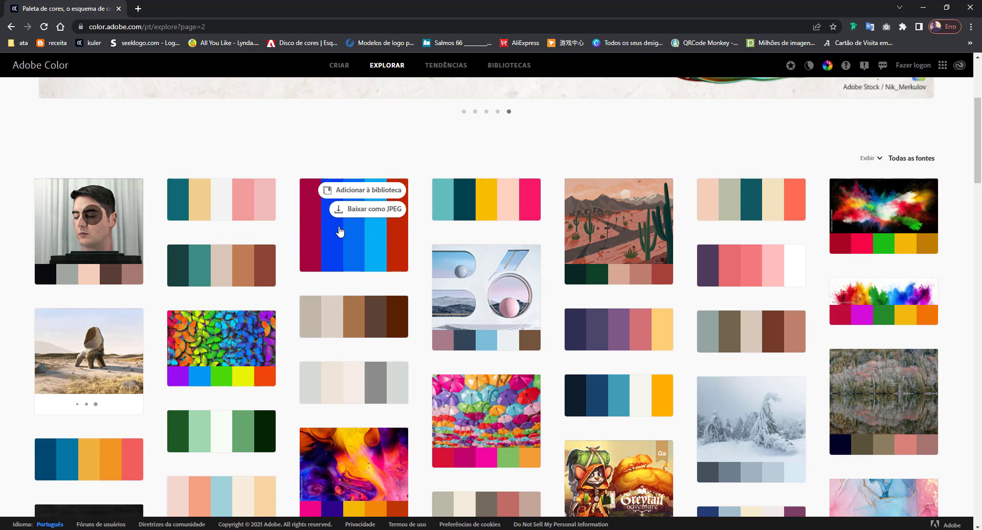
pyautogui.moveTo(484, 299)
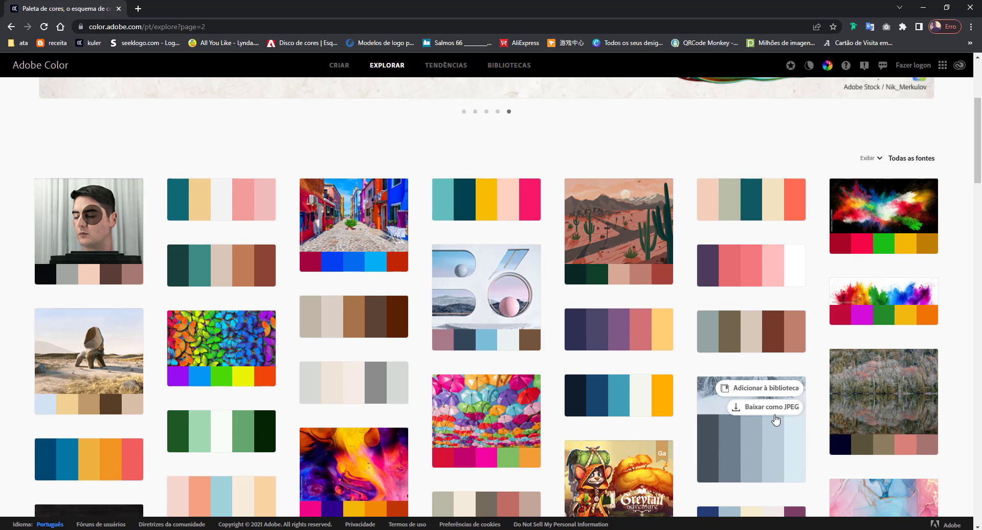
pyautogui.scroll(-3, 762, 404)
pyautogui.moveTo(770, 297)
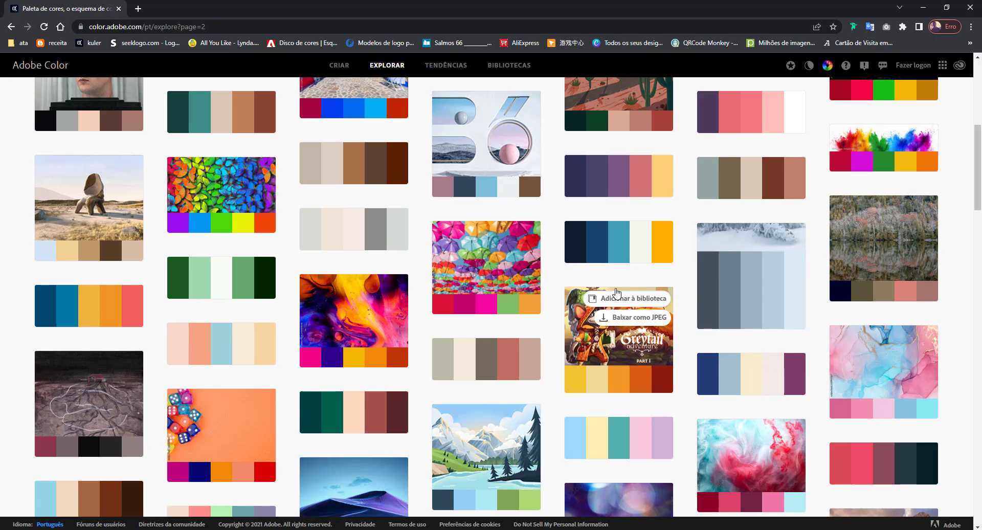
pyautogui.moveTo(665, 307)
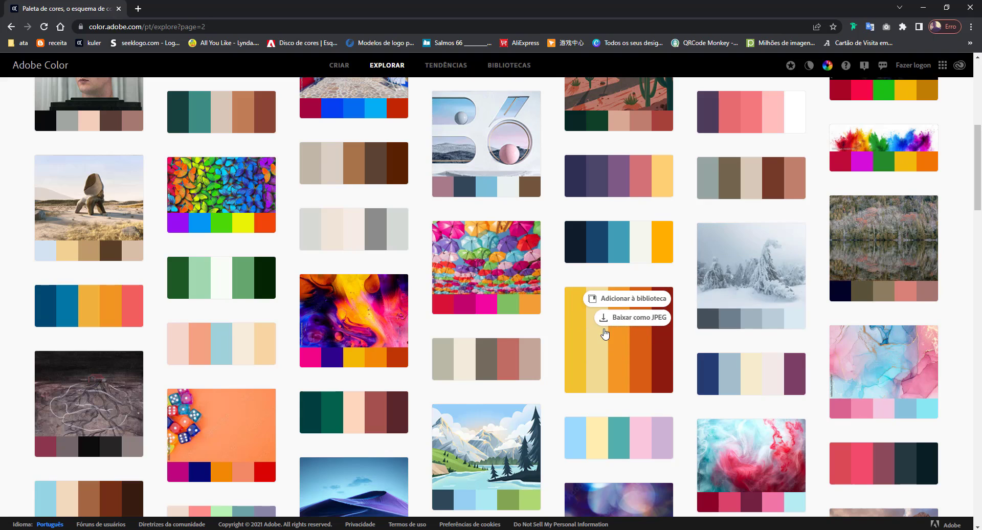
pyautogui.moveTo(627, 457)
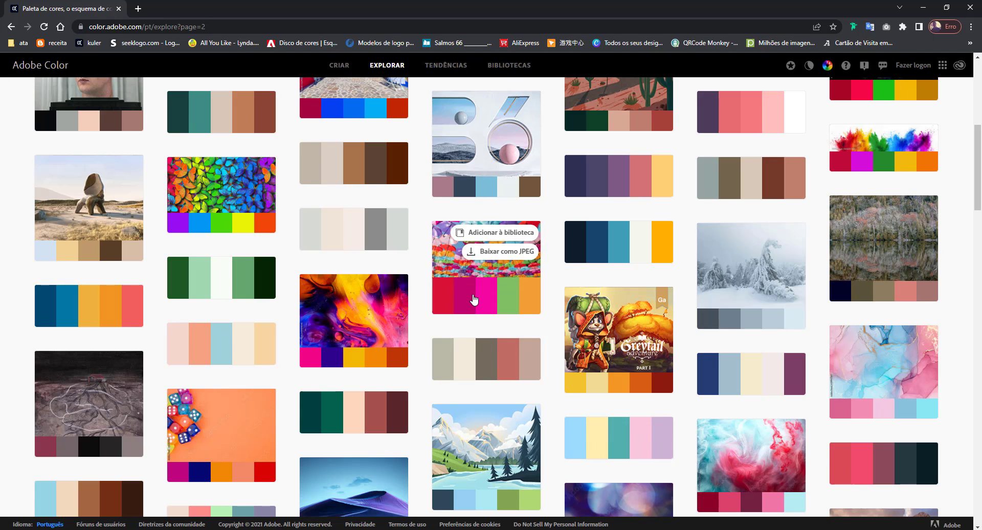
pyautogui.moveTo(377, 299)
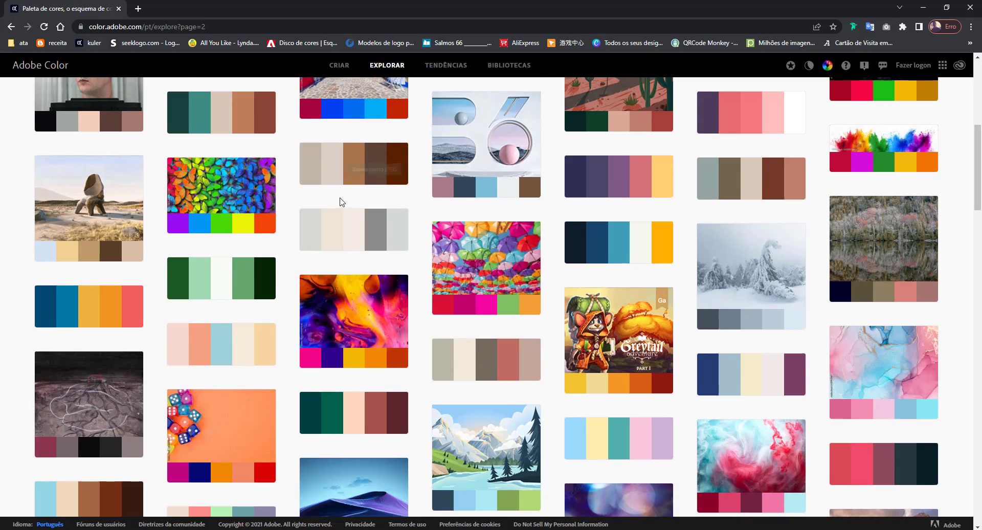
pyautogui.scroll(5, 342, 204)
pyautogui.scroll(-12, 599, 389)
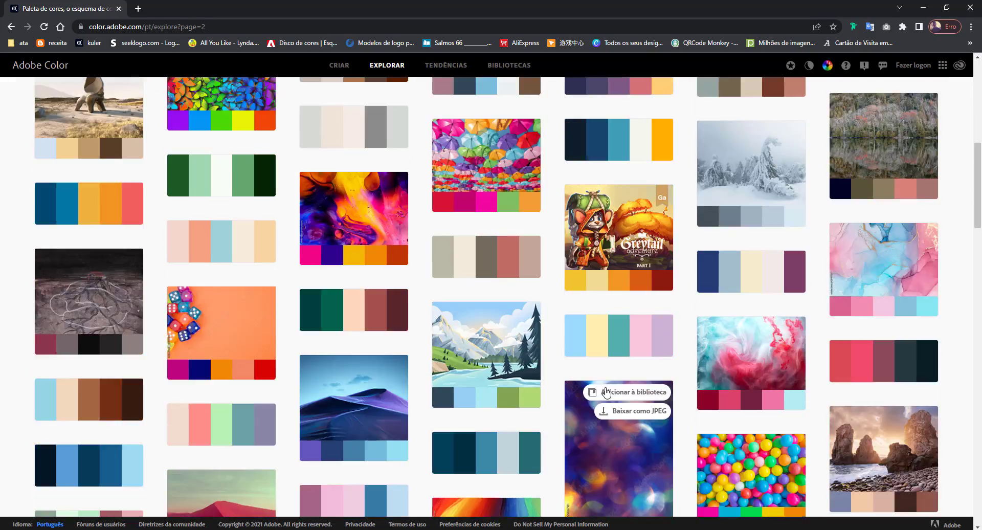
pyautogui.scroll(-20, 605, 389)
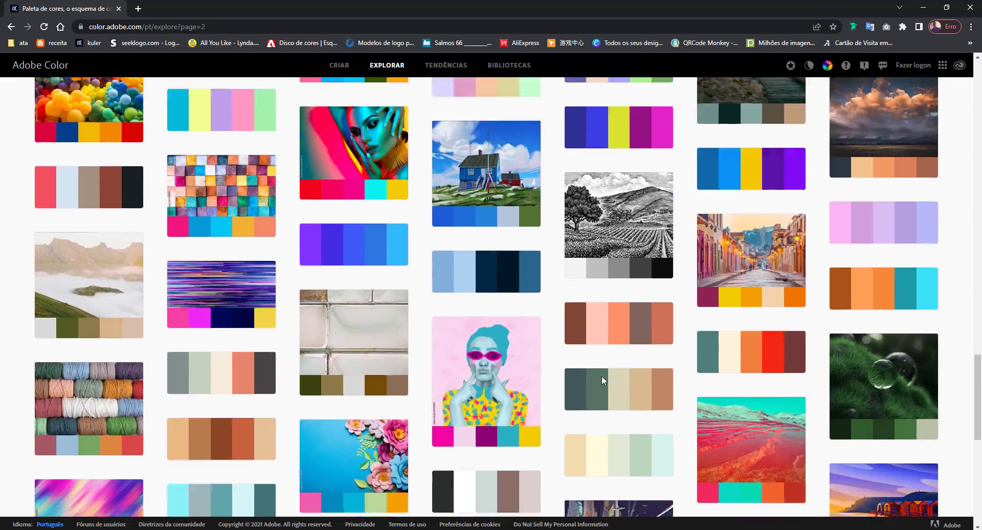
pyautogui.scroll(-1, 601, 380)
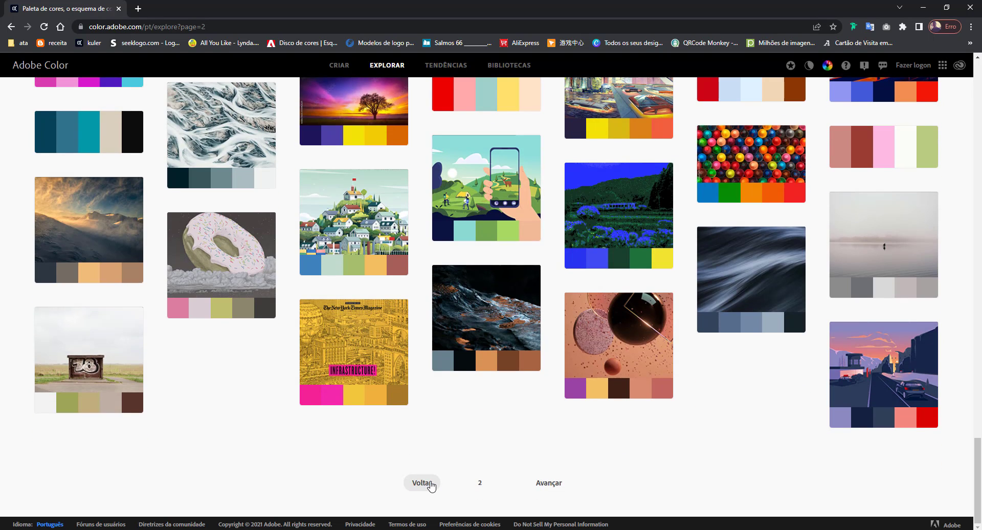
# Return to page 1 of the Explore gallery and examine its green and teal palettes
pyautogui.click(431, 484)
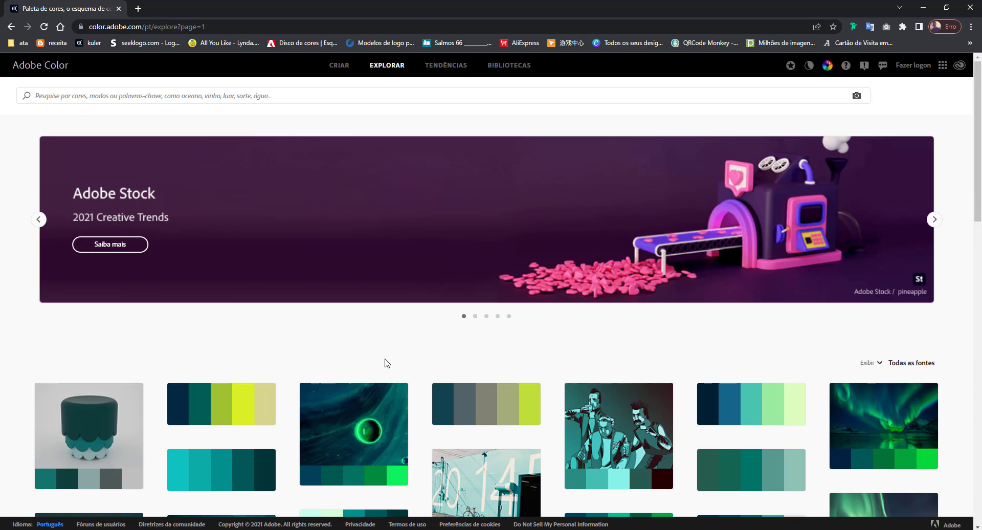
pyautogui.scroll(-3, 387, 366)
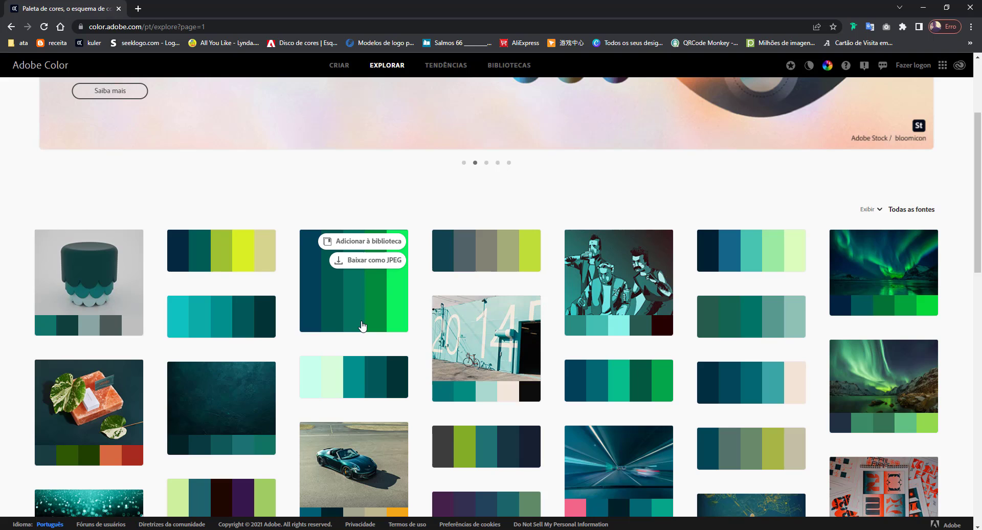
pyautogui.scroll(-1, 363, 326)
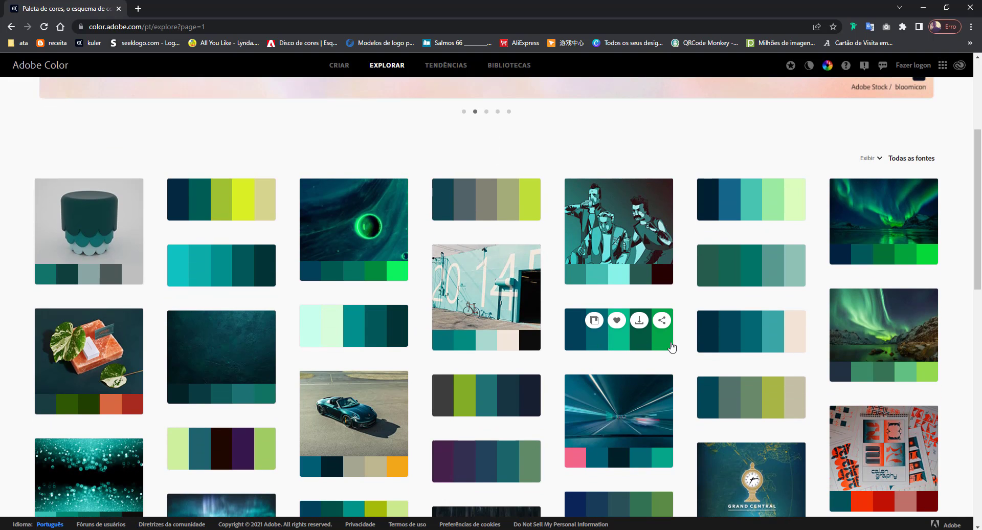
pyautogui.scroll(-3, 656, 347)
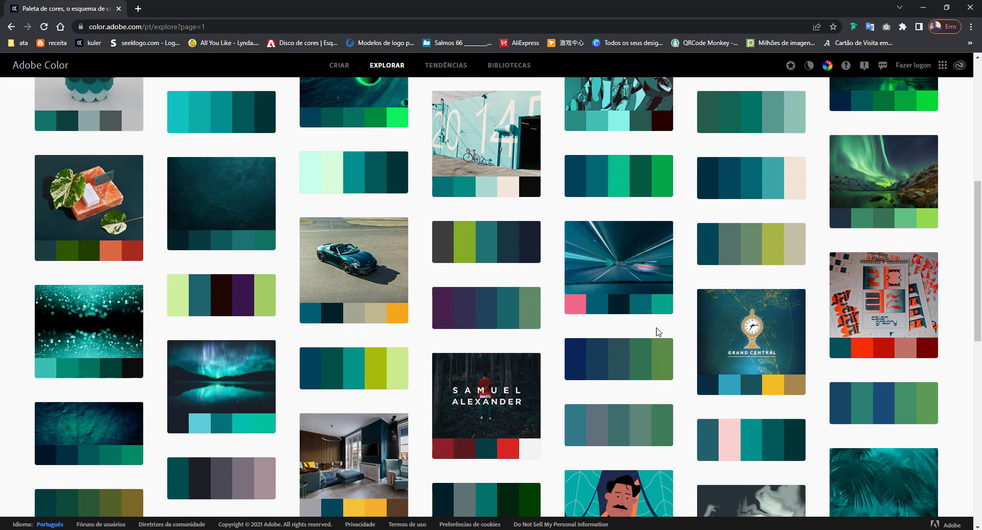
pyautogui.moveTo(596, 424)
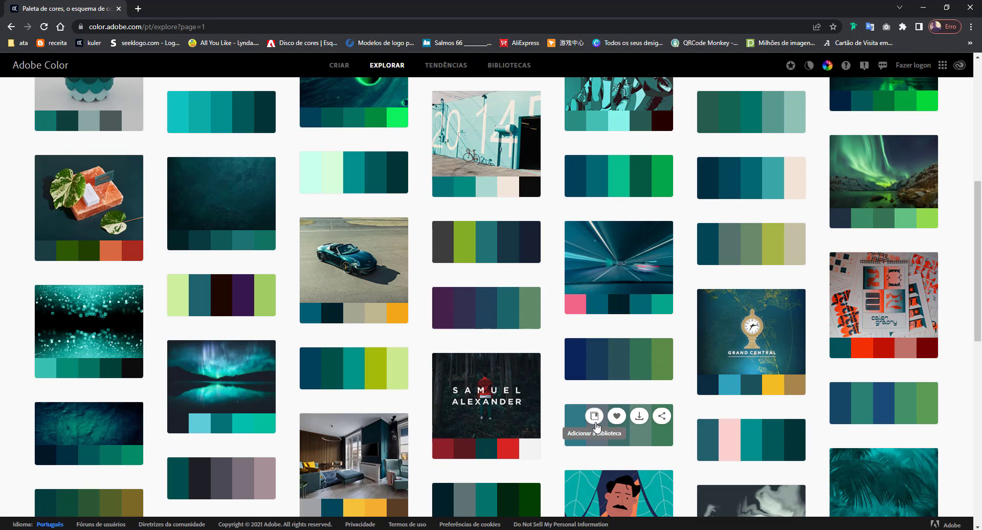
pyautogui.moveTo(384, 193)
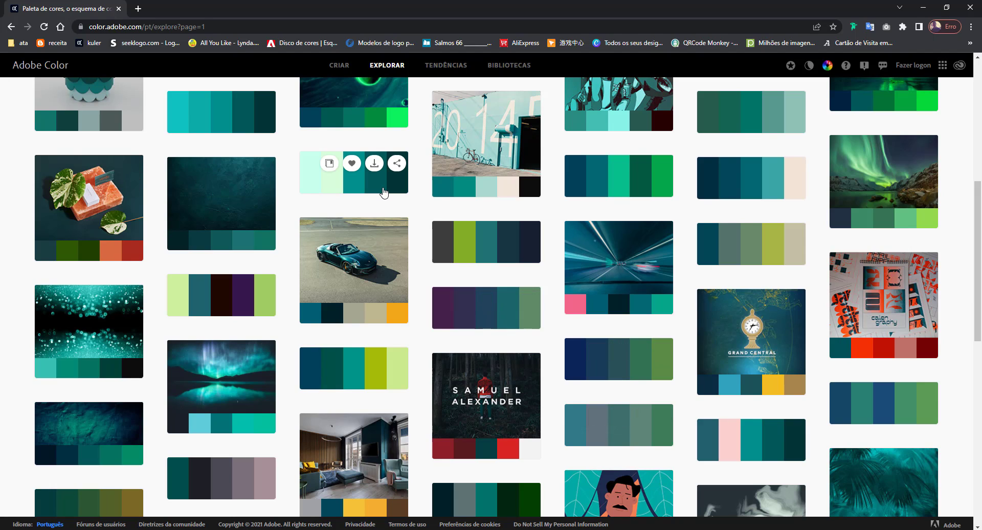
pyautogui.moveTo(221, 190)
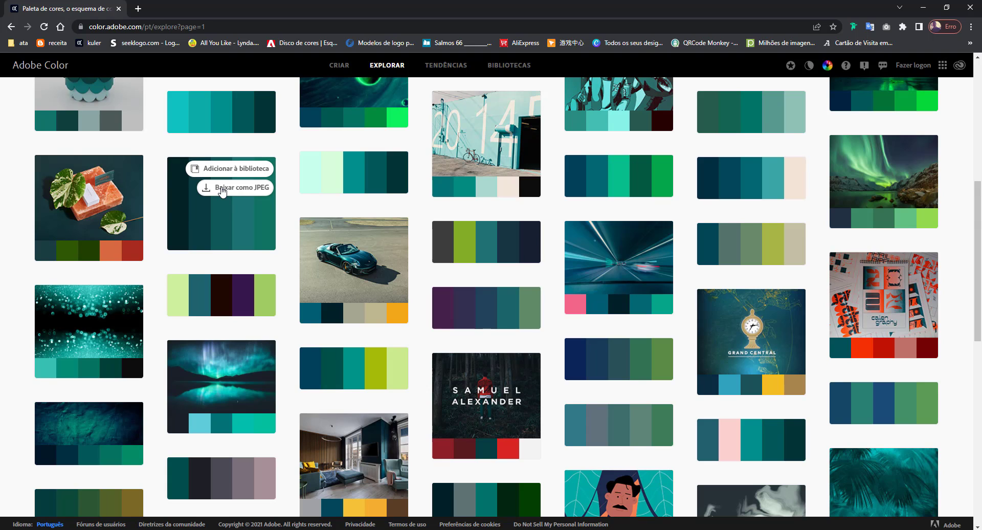
pyautogui.scroll(4, 389, 253)
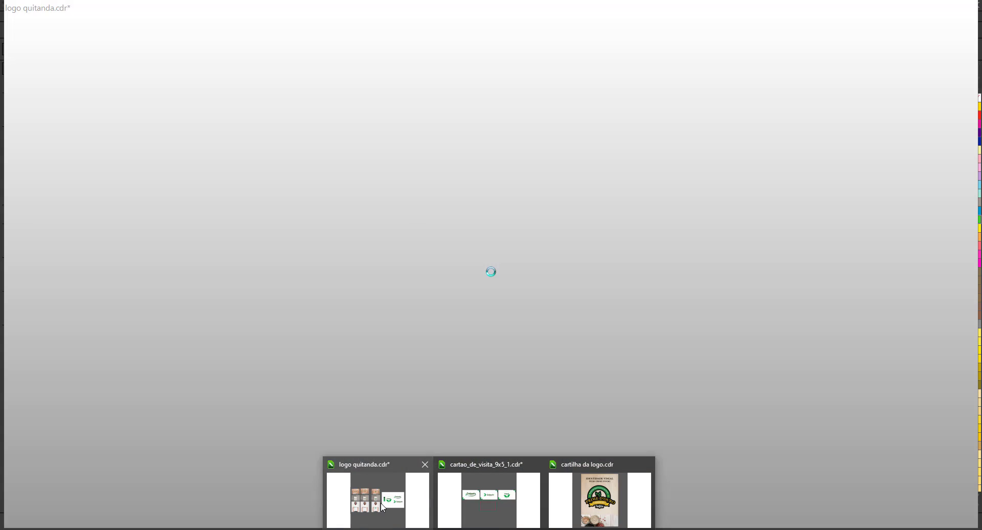
# Switch back to logo quitanda.cdr in CorelDRAW and check the fill colours of the dark and medium green swatches
pyautogui.click(384, 508)
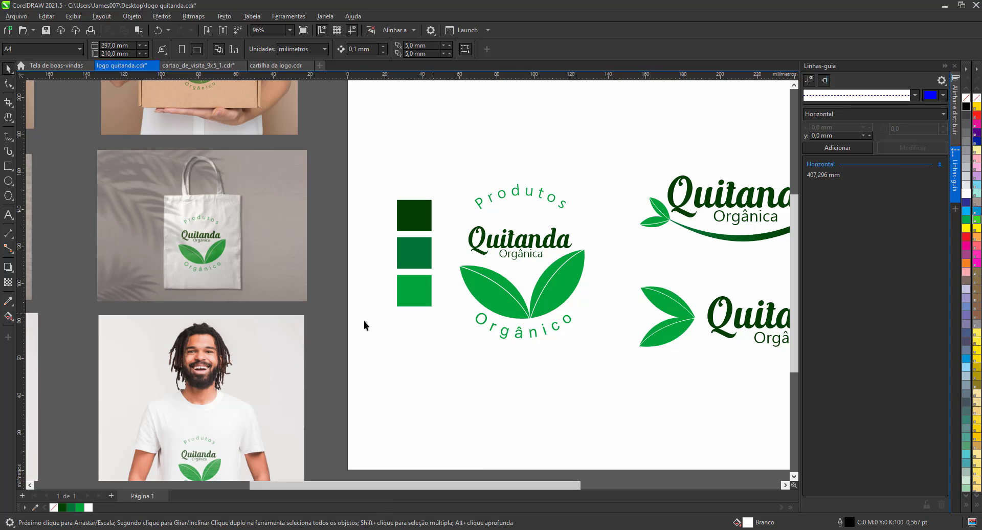
pyautogui.click(406, 225)
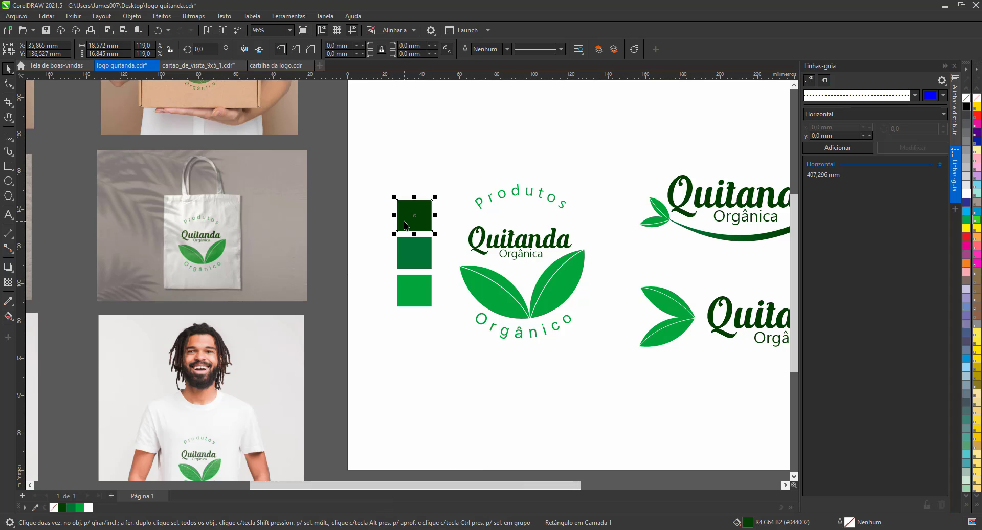
pyautogui.click(426, 262)
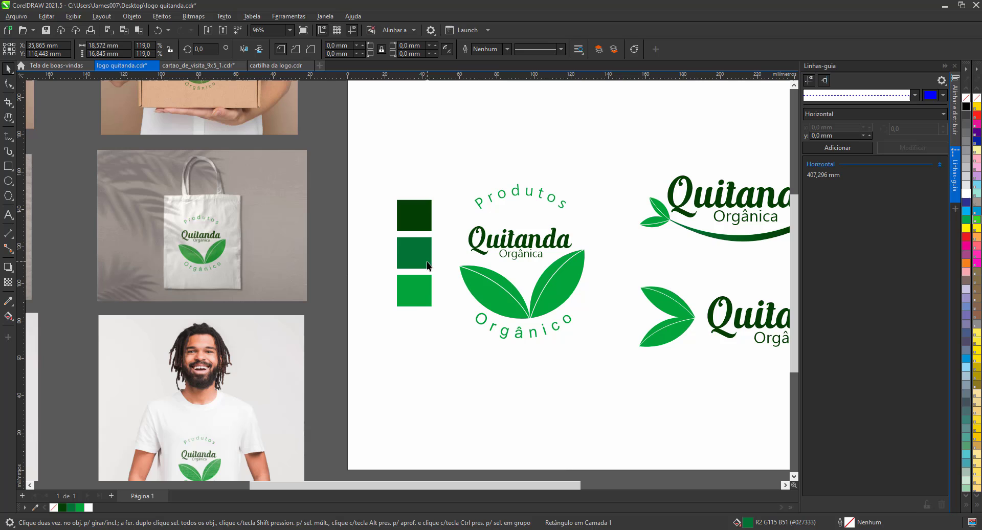
pyautogui.click(428, 225)
# Select all three green swatches together, clear the selection and view the logos' colours up close
pyautogui.scroll(-2, 429, 225)
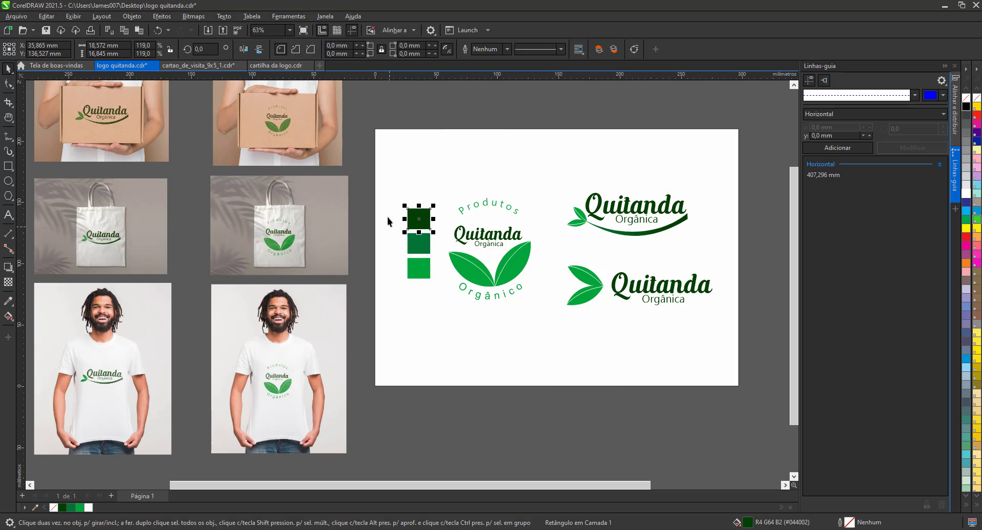
pyautogui.moveTo(362, 191); pyautogui.dragTo(433, 290)
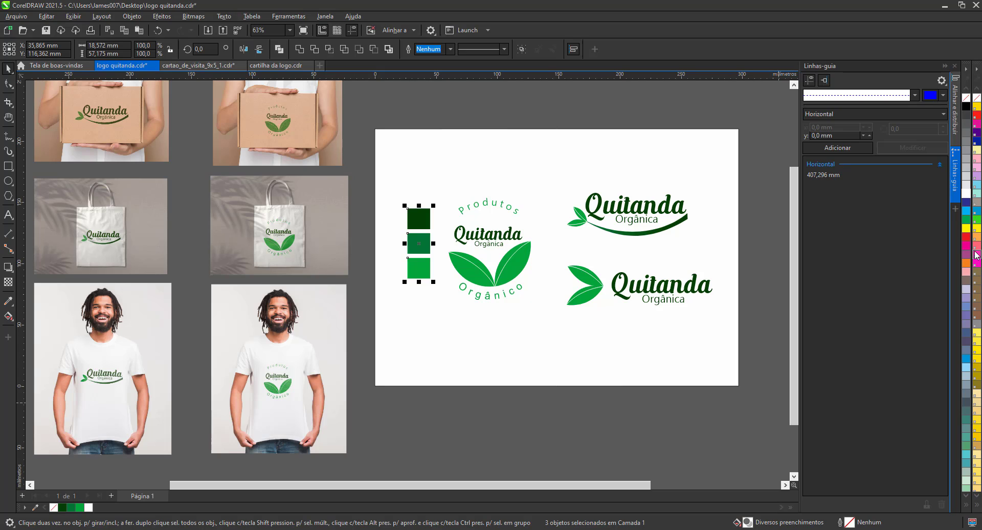
pyautogui.click(369, 162)
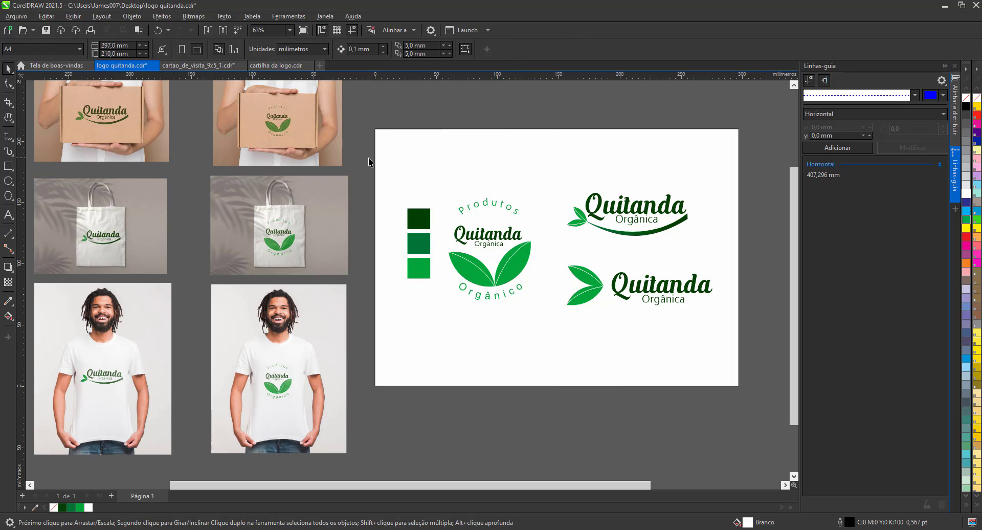
pyautogui.scroll(3, 563, 223)
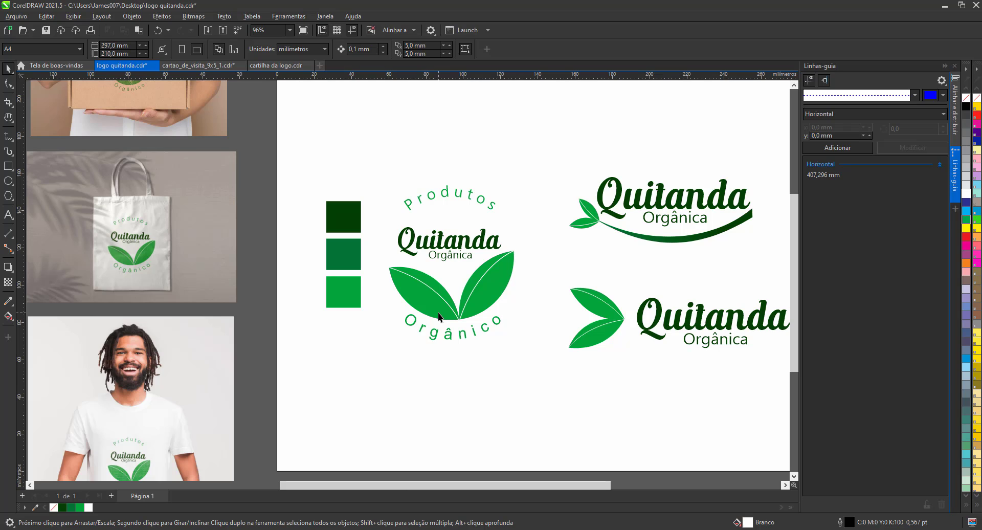
# Check the font and fill colour of the Quitanda wordmark in the round leaf logo
pyautogui.click(438, 251)
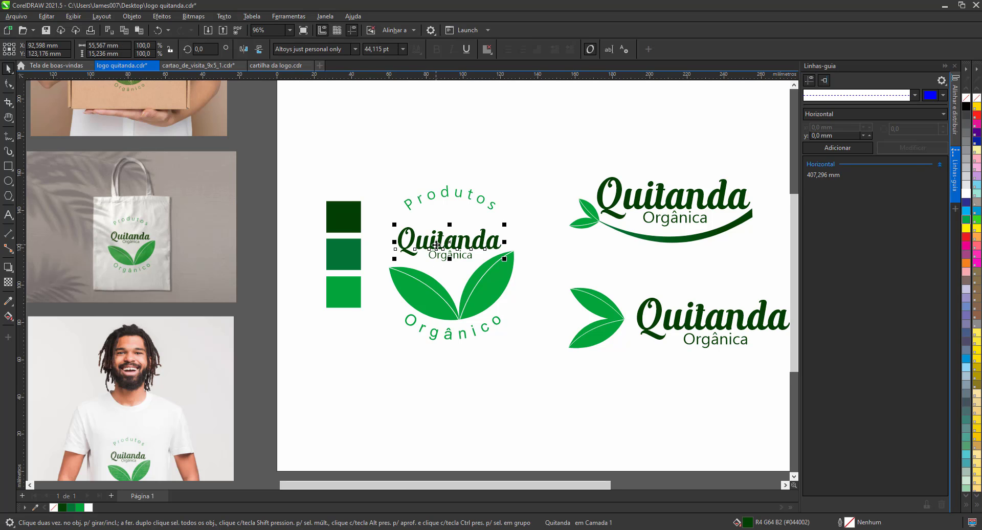
pyautogui.scroll(2, 437, 251)
pyautogui.click(643, 207)
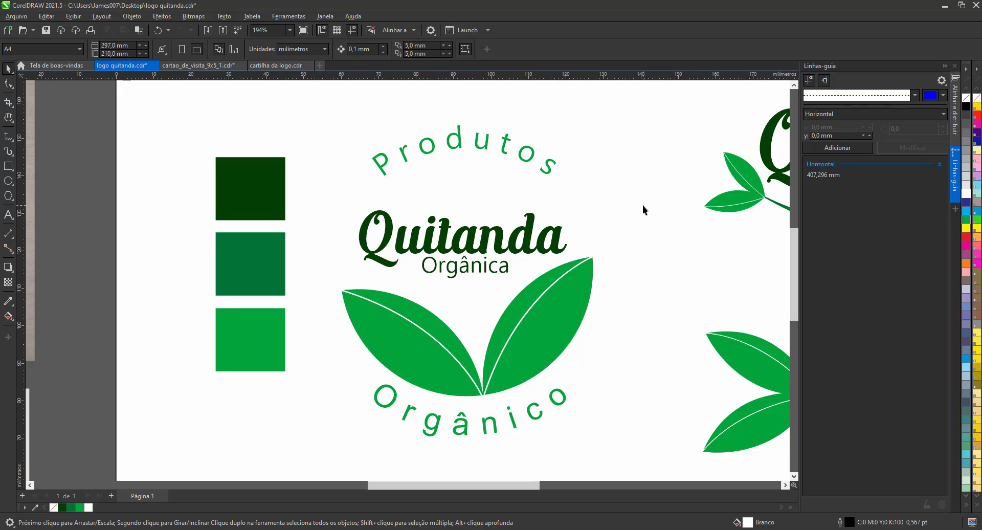
pyautogui.click(452, 254)
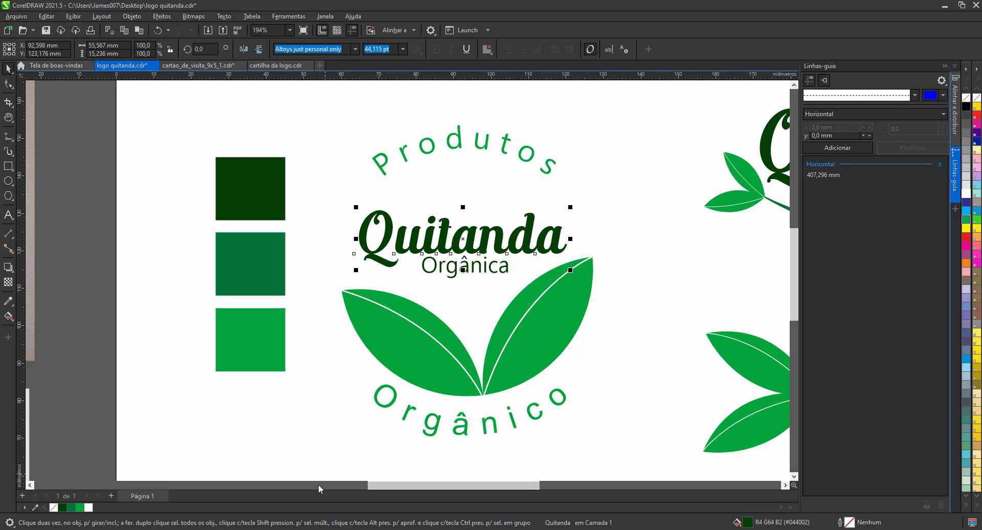
pyautogui.click(663, 294)
# Check the font and fill colour of the word Orgânica beneath the round logo's wordmark
pyautogui.click(484, 269)
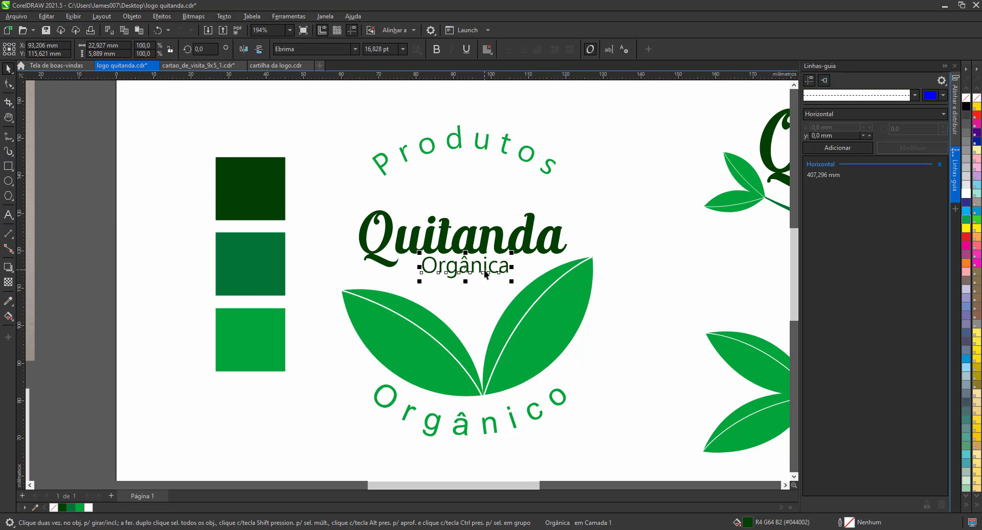
pyautogui.click(690, 260)
pyautogui.click(472, 264)
pyautogui.scroll(-2, 357, 231)
pyautogui.scroll(-2, 310, 216)
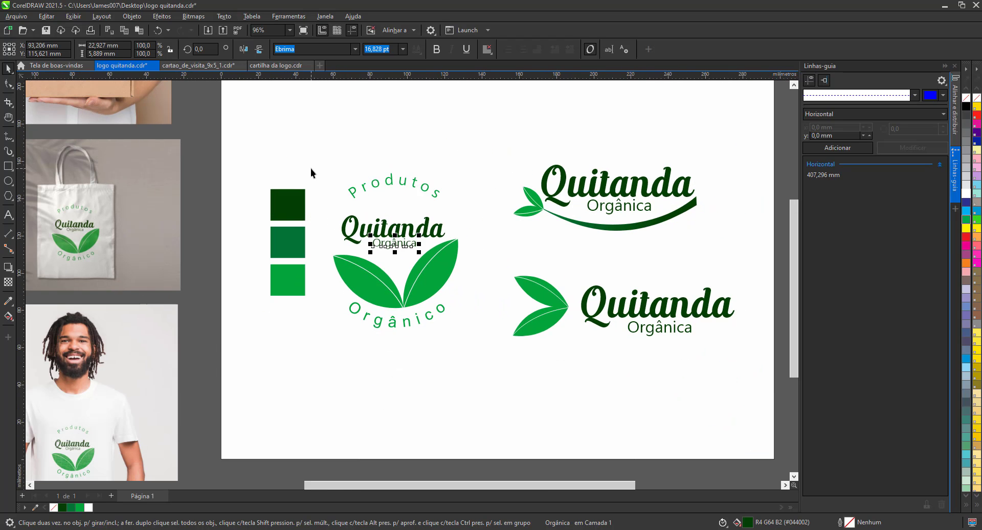
# Select the complete round logo, then the complete swoosh logo for a closer look, clearing each selection
pyautogui.moveTo(318, 162); pyautogui.dragTo(471, 354)
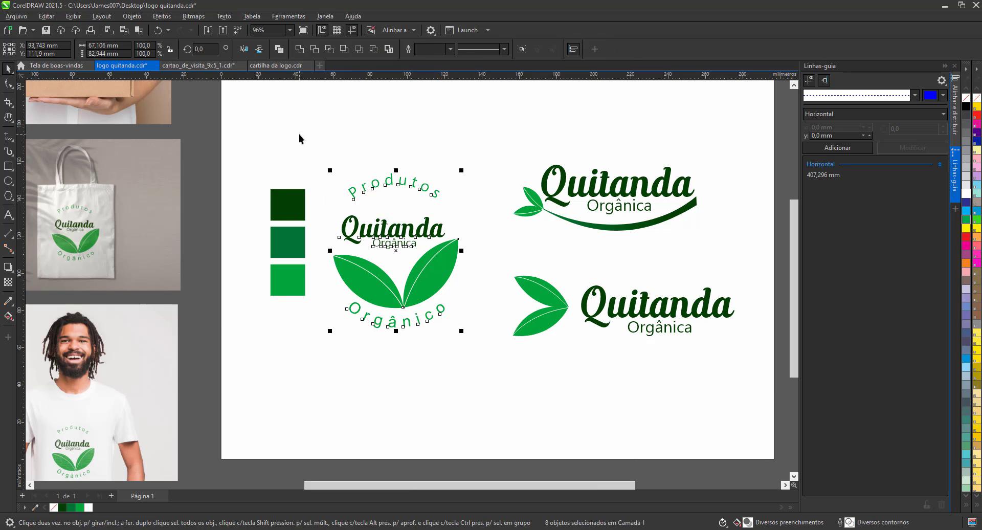
pyautogui.click(328, 140)
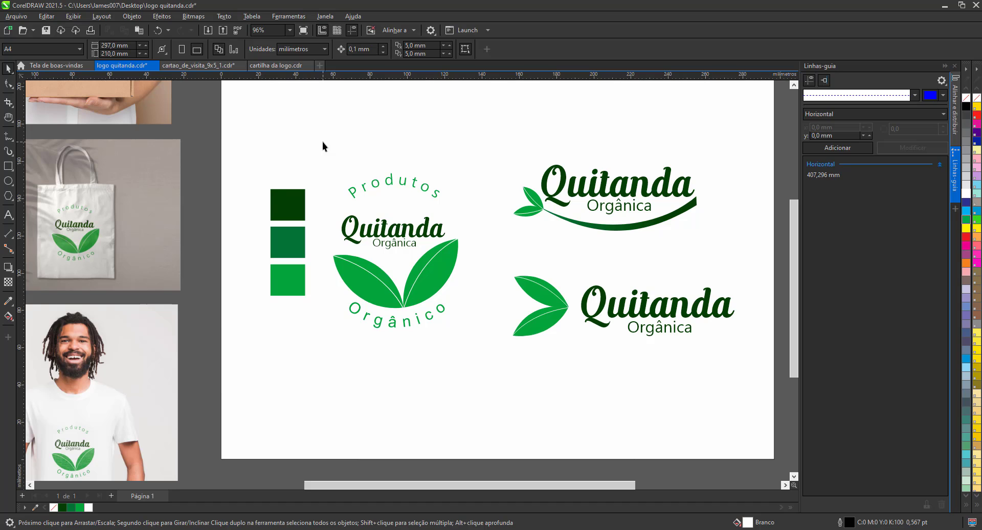
pyautogui.moveTo(496, 131); pyautogui.dragTo(681, 226)
pyautogui.moveTo(729, 259); pyautogui.dragTo(728, 259)
pyautogui.scroll(3, 716, 235)
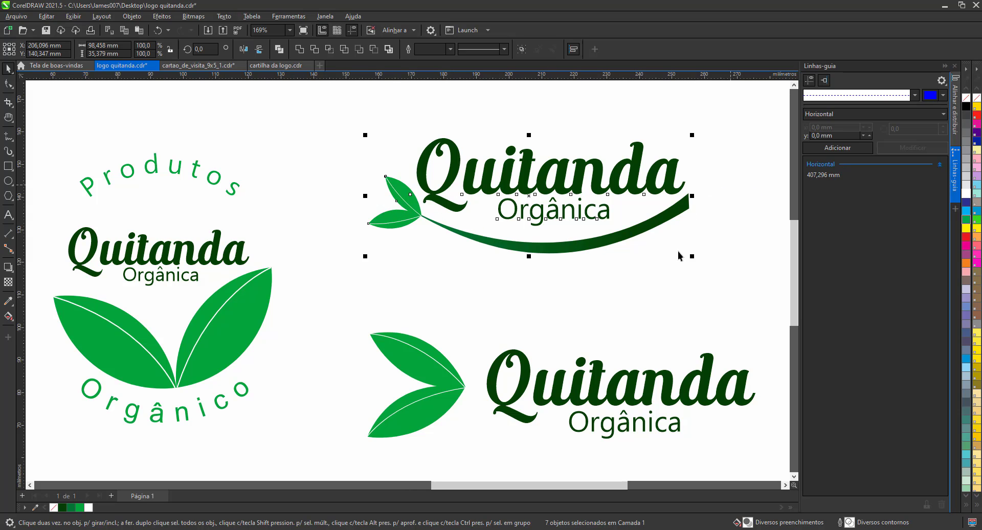
pyautogui.click(612, 313)
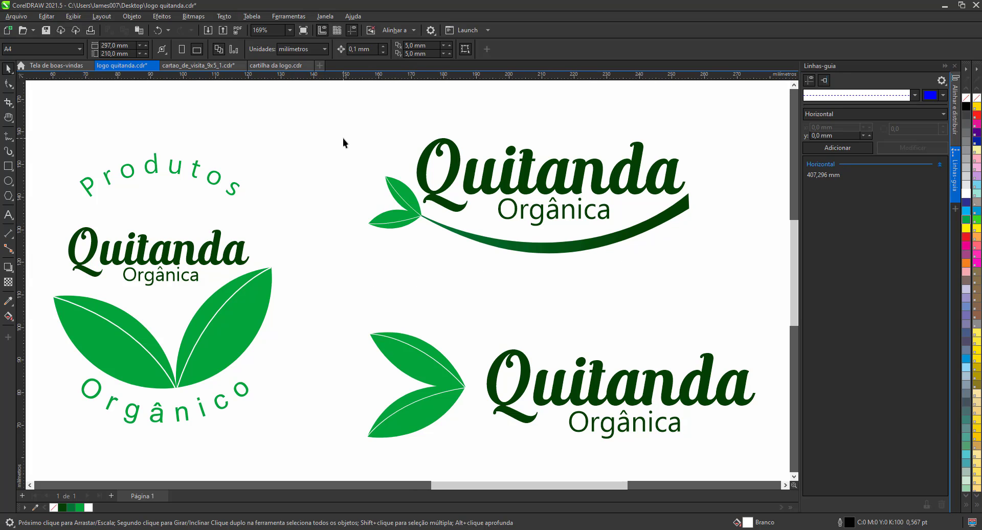
# Select the complete horizontal logo below the swoosh version, then only its two-leaf symbol
pyautogui.scroll(-2, 369, 311)
pyautogui.moveTo(345, 308); pyautogui.dragTo(689, 437)
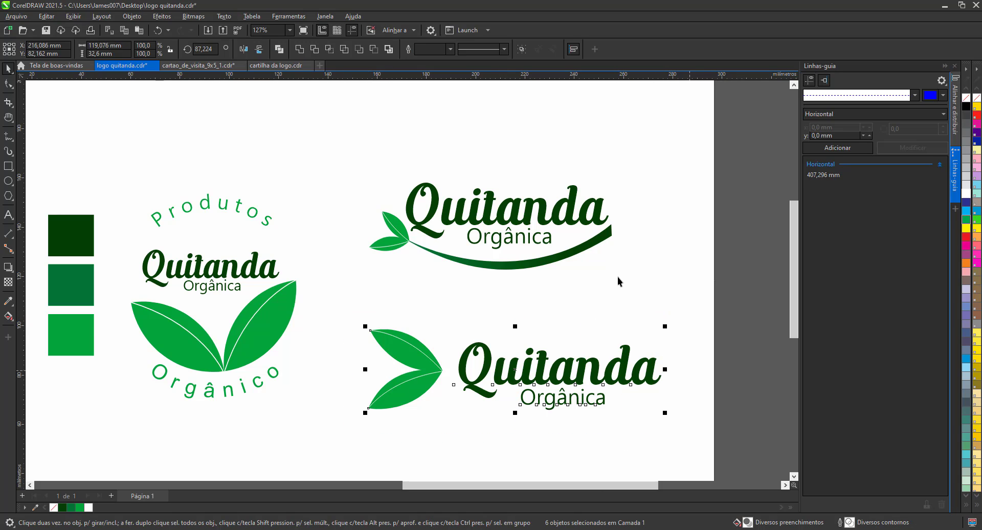
pyautogui.click(593, 369)
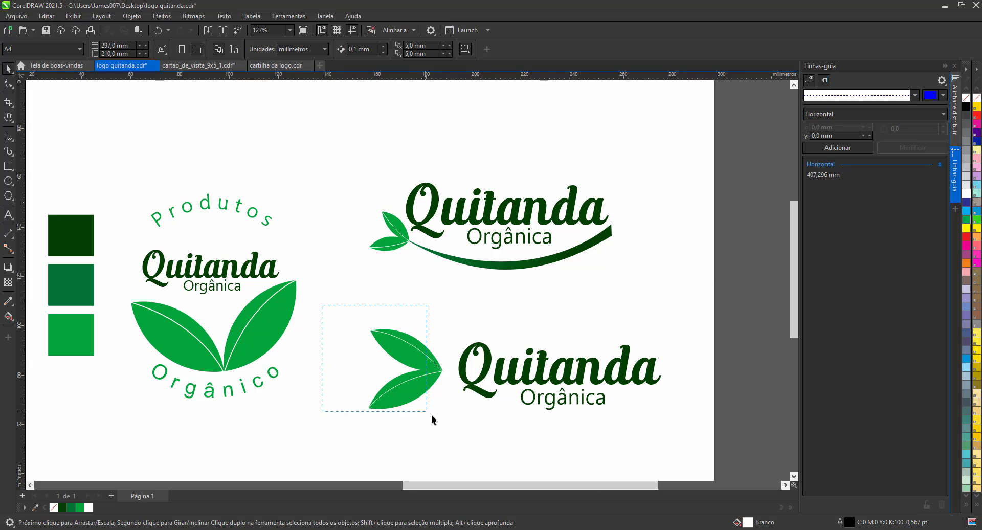
pyautogui.moveTo(446, 423); pyautogui.dragTo(451, 432)
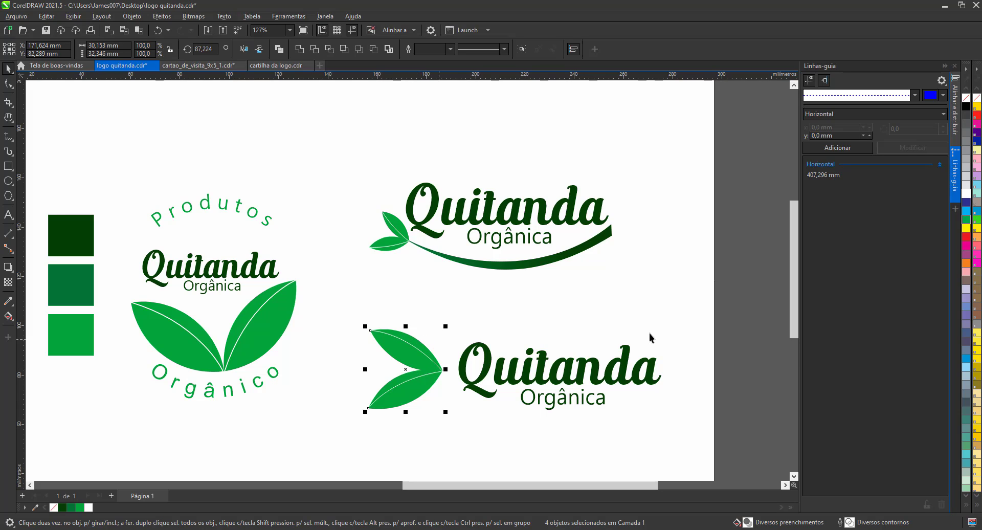
# Examine the box, tote bag and T-shirt mockups of all three logo versions beside the page
pyautogui.scroll(-5, 642, 322)
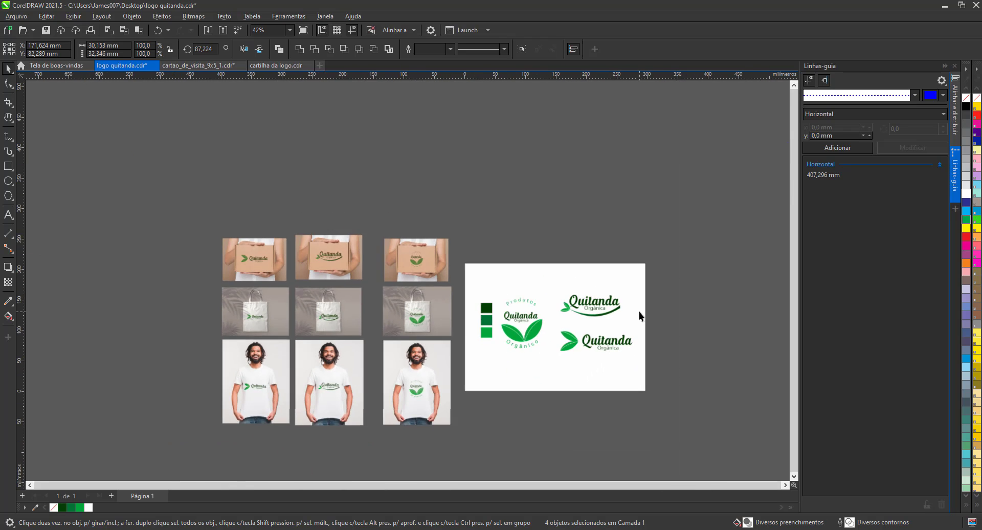
pyautogui.scroll(3, 332, 286)
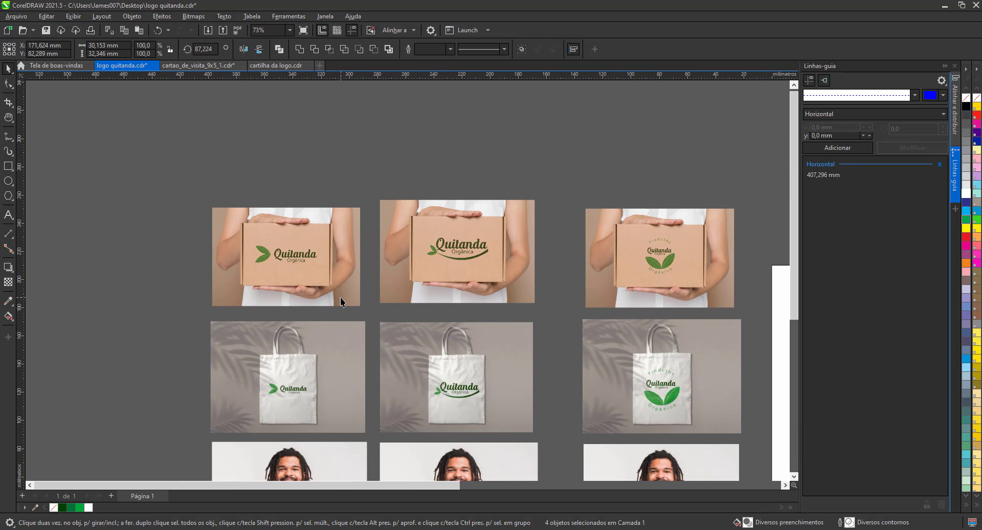
pyautogui.scroll(1, 340, 300)
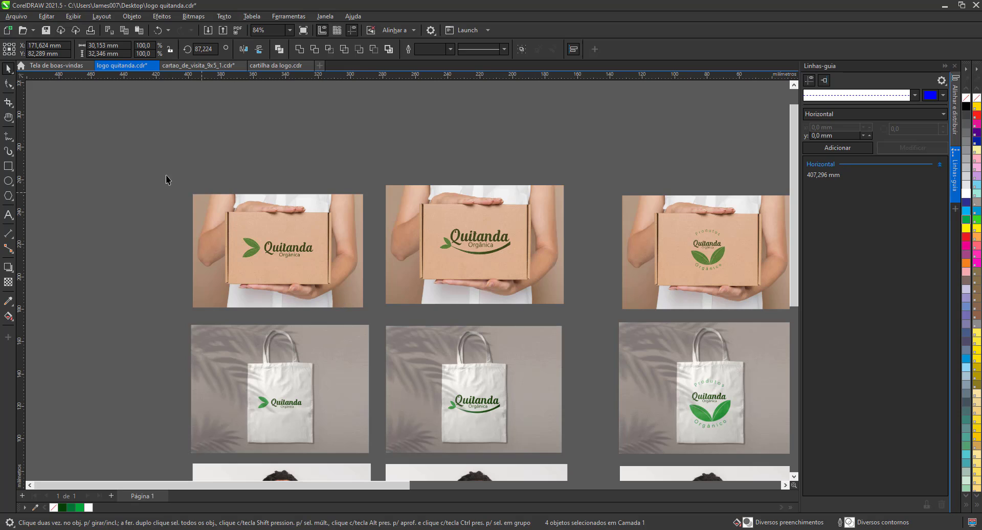
pyautogui.moveTo(147, 153); pyautogui.dragTo(252, 201)
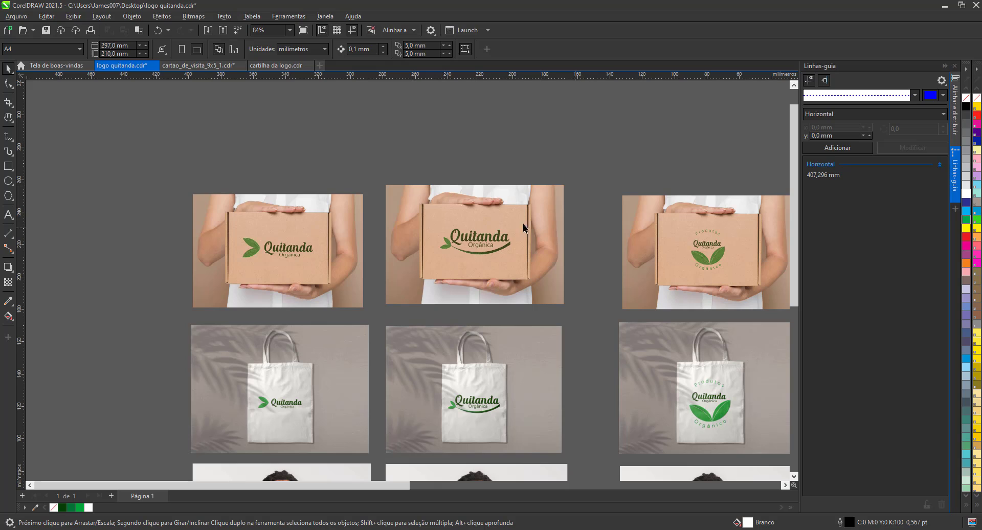
pyautogui.scroll(-1, 152, 164)
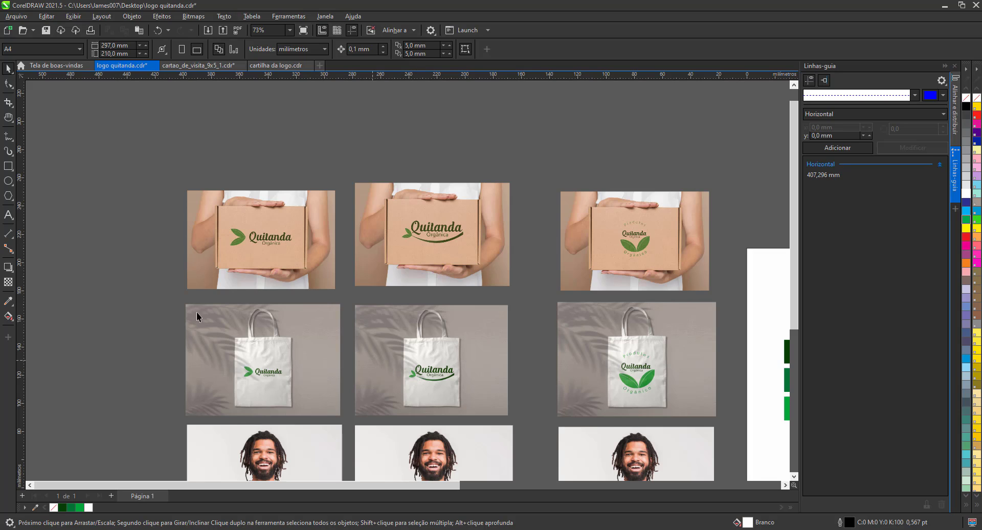
pyautogui.scroll(4, 246, 360)
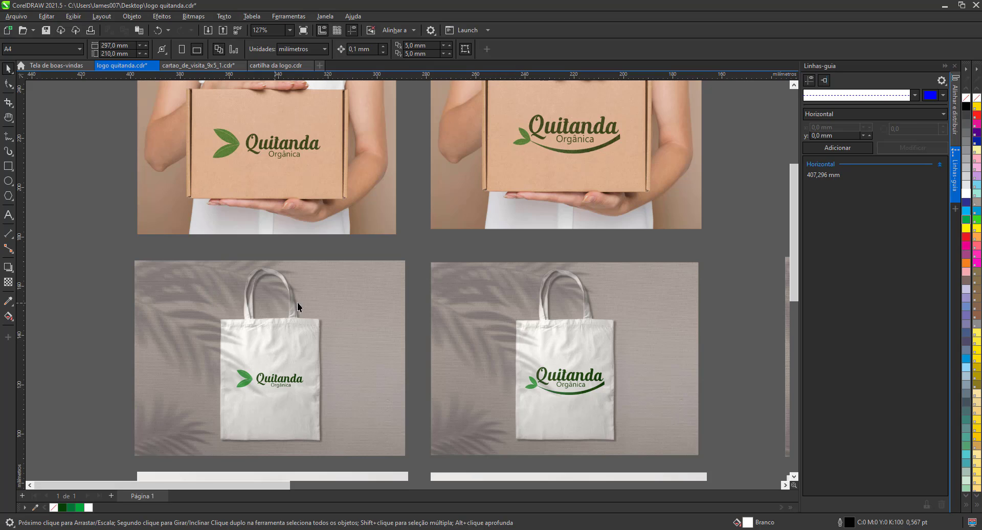
pyautogui.scroll(-2, 265, 283)
pyautogui.scroll(-1, 285, 251)
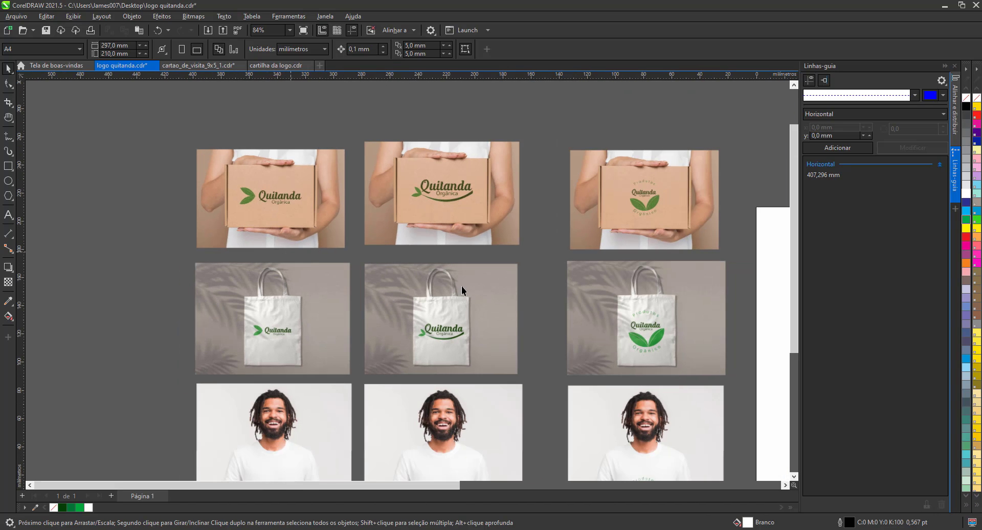
pyautogui.scroll(-2, 462, 287)
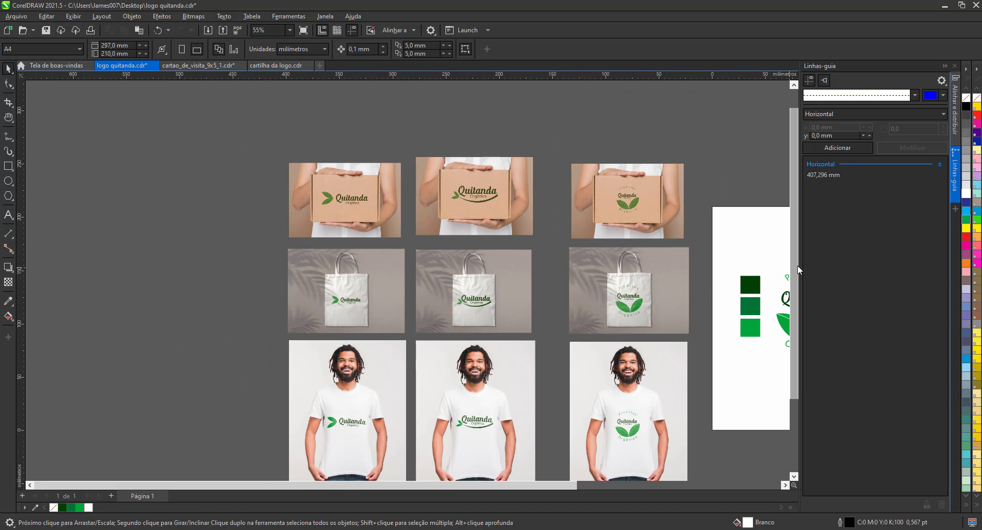
# Undo the accidental move of the curved Produtos text above the round logo
pyautogui.hscroll(2, 796, 271)
pyautogui.click(786, 284)
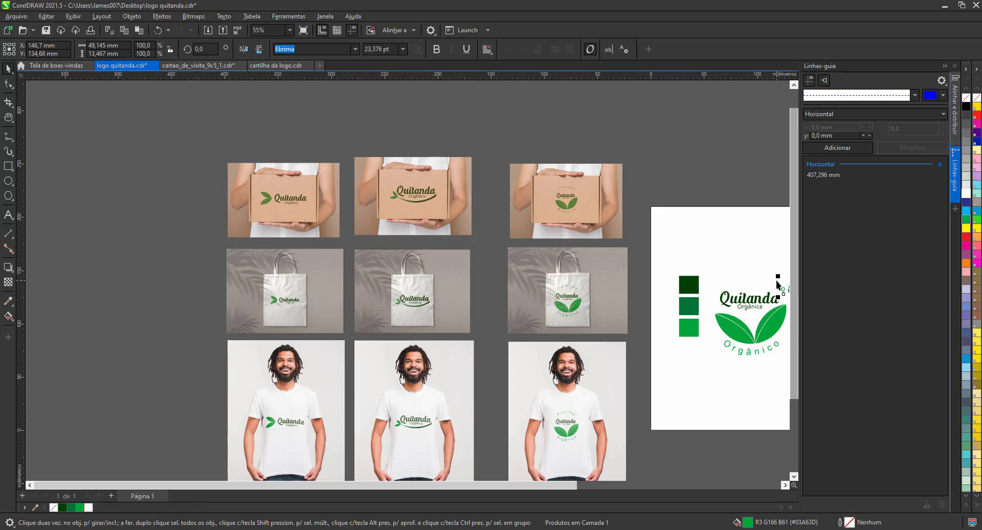
pyautogui.hotkey('ctrl', 'z')
# Close the Linhas-guia docker to show all mockups together with the logo page
pyautogui.scroll(-3, 792, 261)
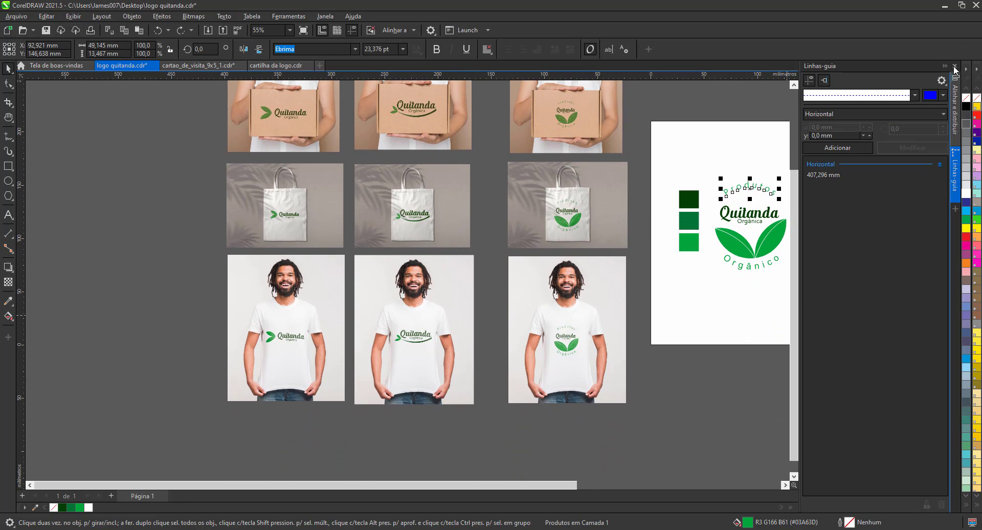
pyautogui.click(954, 66)
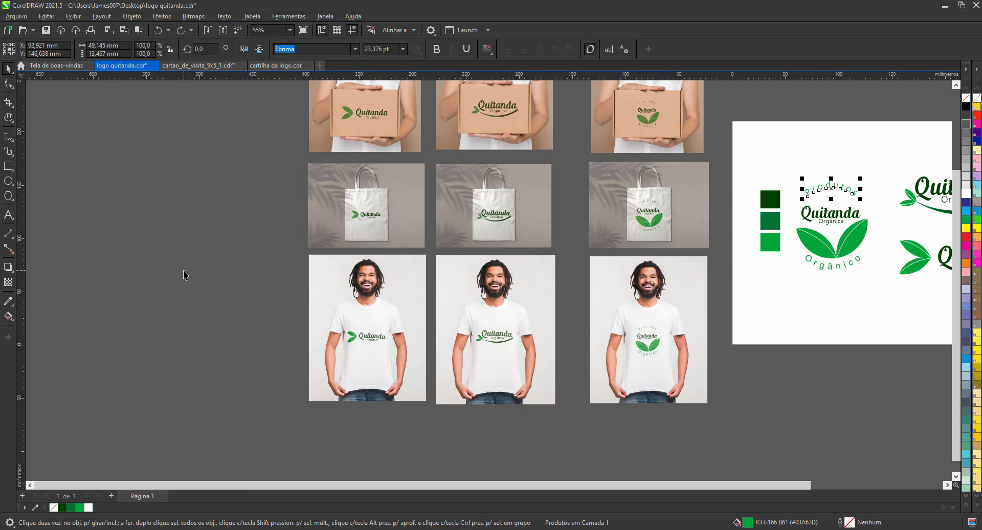
pyautogui.scroll(-1, 183, 270)
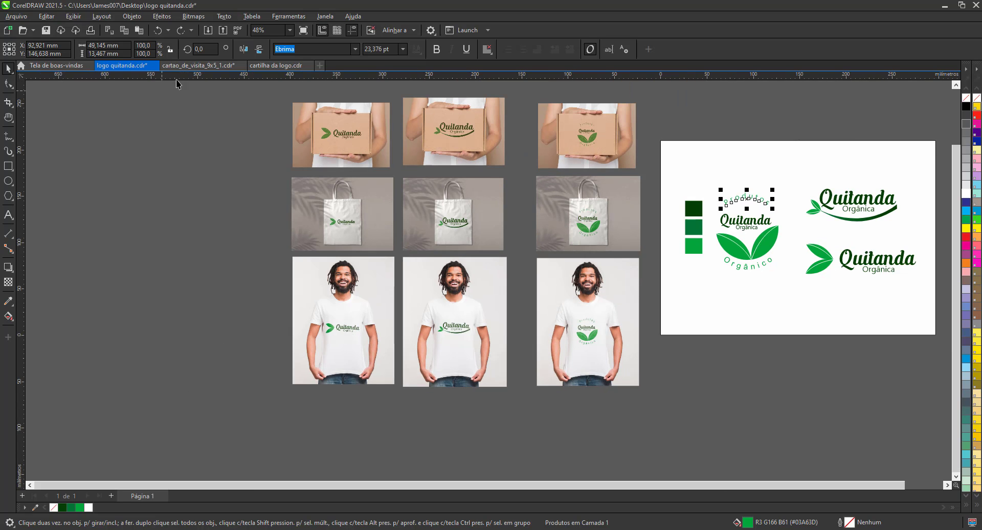
# Switch to the cartao_de_visita_9x5_1.cdr document and select the three business card fronts to review them, then clear the selection
pyautogui.click(198, 65)
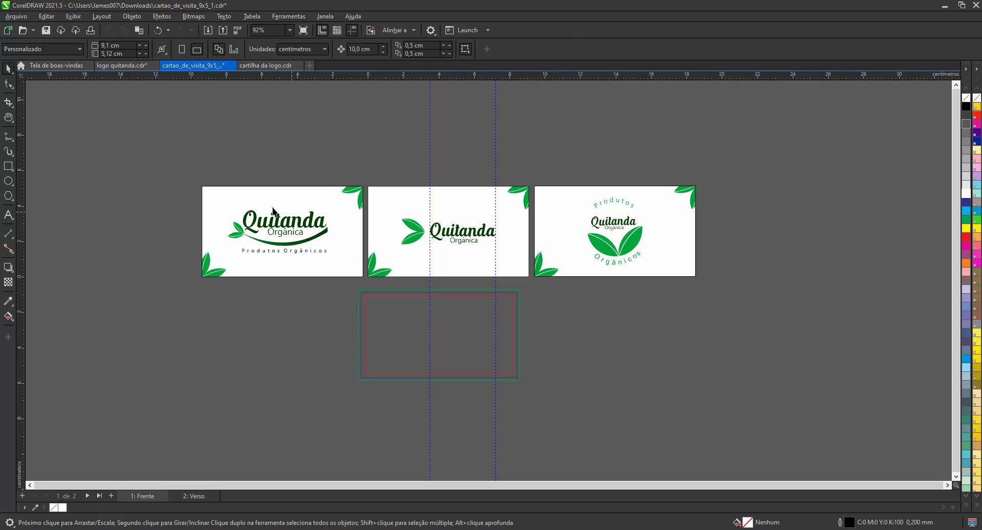
pyautogui.moveTo(130, 146); pyautogui.dragTo(821, 311)
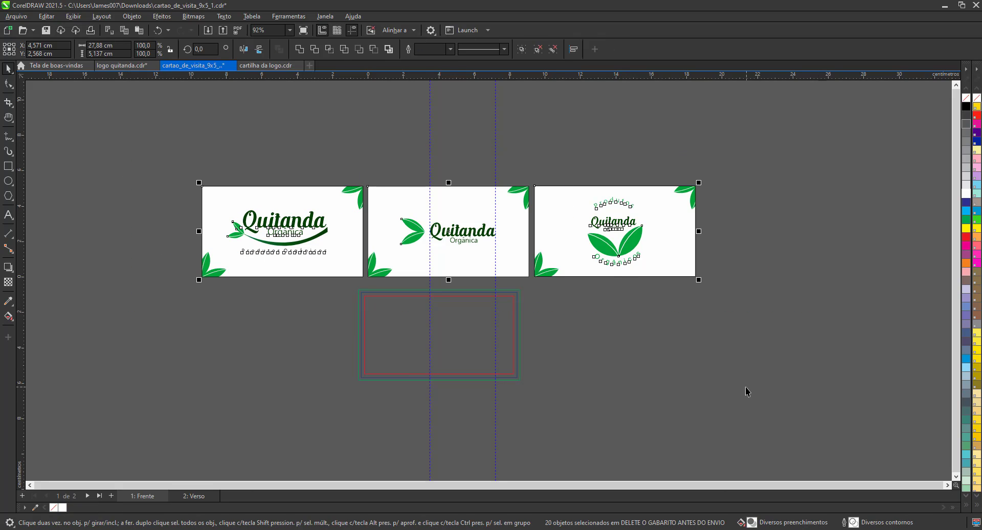
pyautogui.click(575, 367)
pyautogui.moveTo(160, 165); pyautogui.dragTo(376, 282)
pyautogui.click(168, 192)
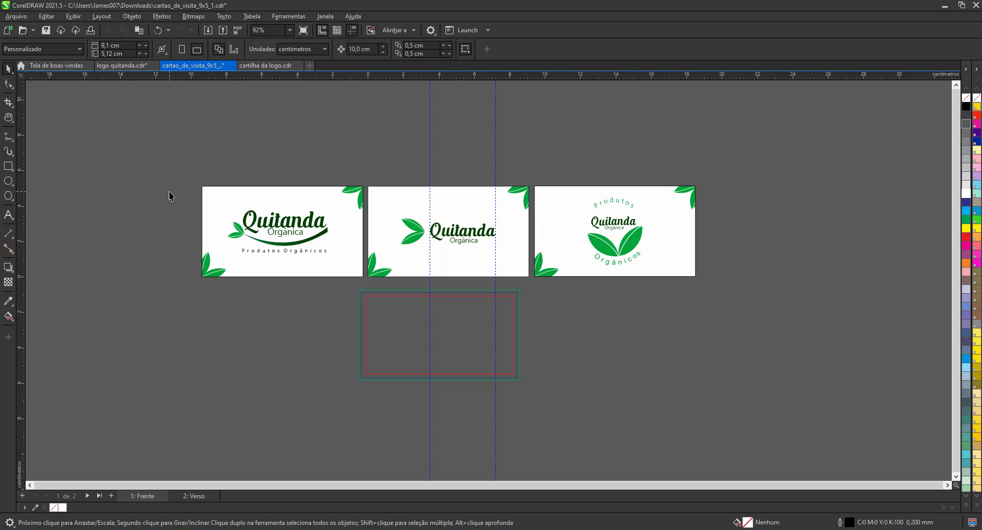
pyautogui.moveTo(204, 229); pyautogui.dragTo(364, 286)
pyautogui.click(263, 139)
# Switch to cartilha da logo.cdr and select the Prime D'Ouro logo on the cover page, then clear the selection
pyautogui.click(251, 63)
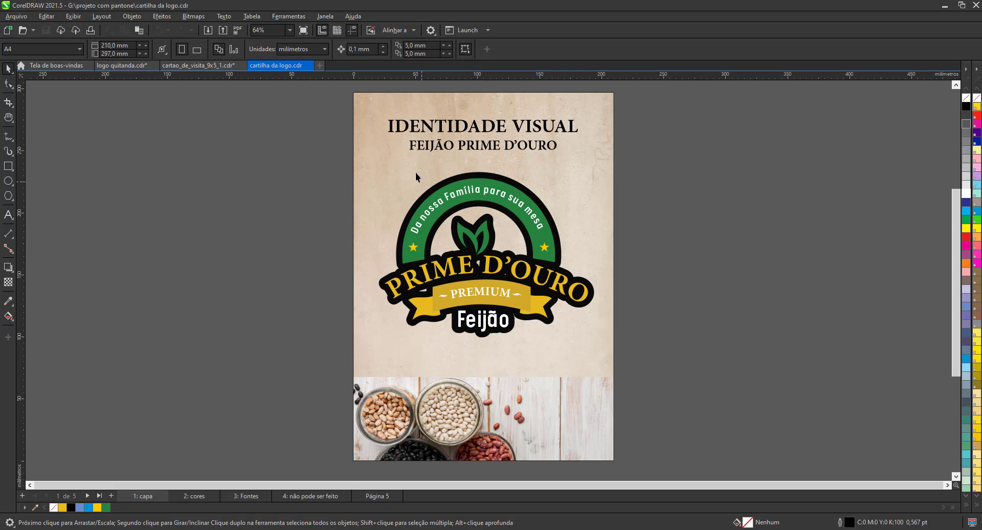
pyautogui.moveTo(292, 138); pyautogui.dragTo(660, 367)
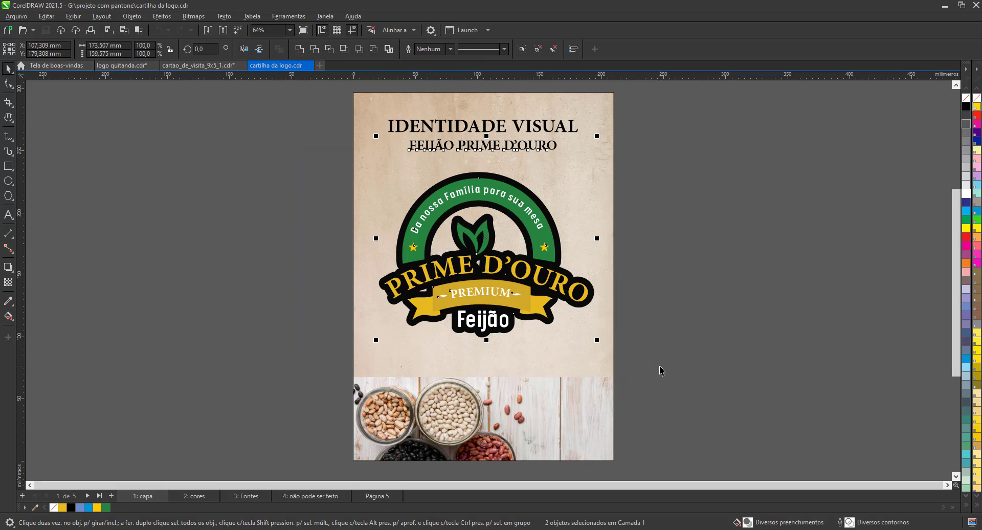
pyautogui.press('Escape')
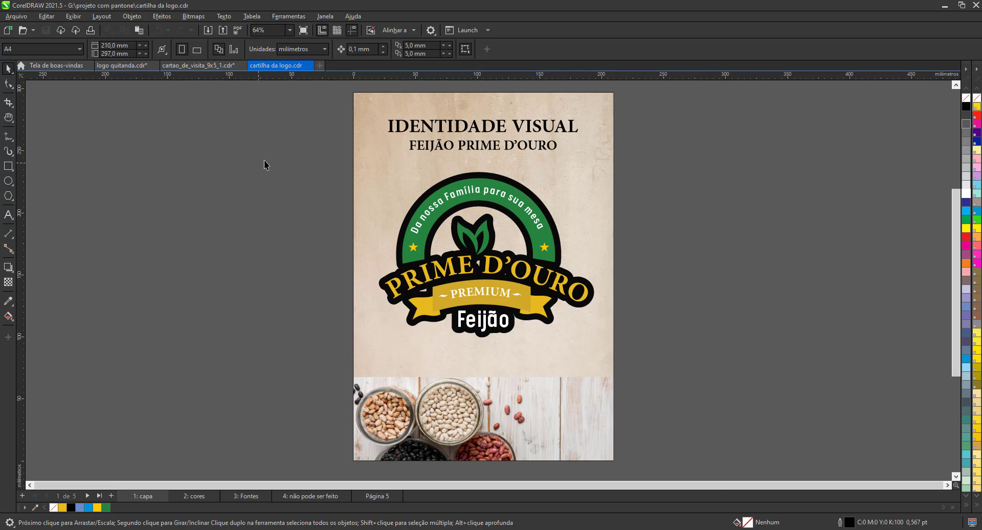
pyautogui.moveTo(274, 160); pyautogui.dragTo(659, 373)
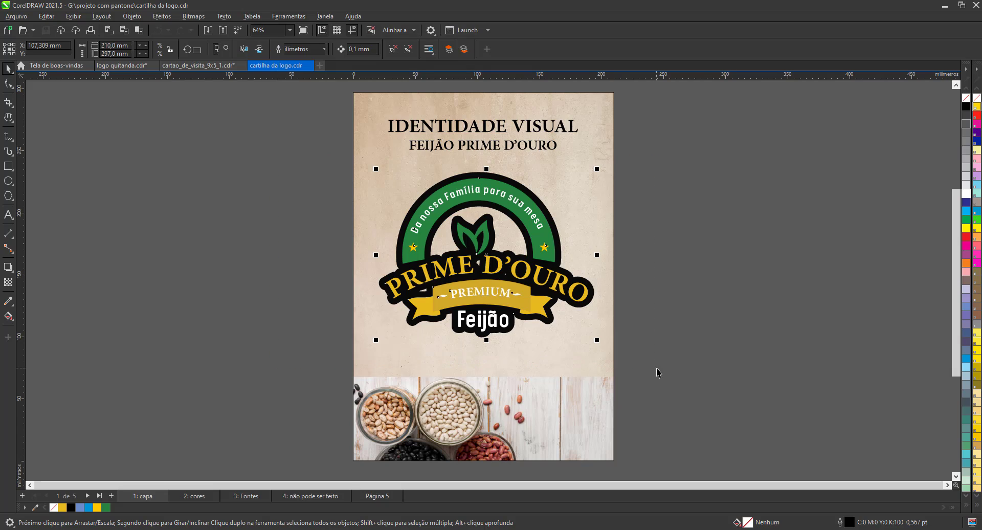
pyautogui.click(152, 422)
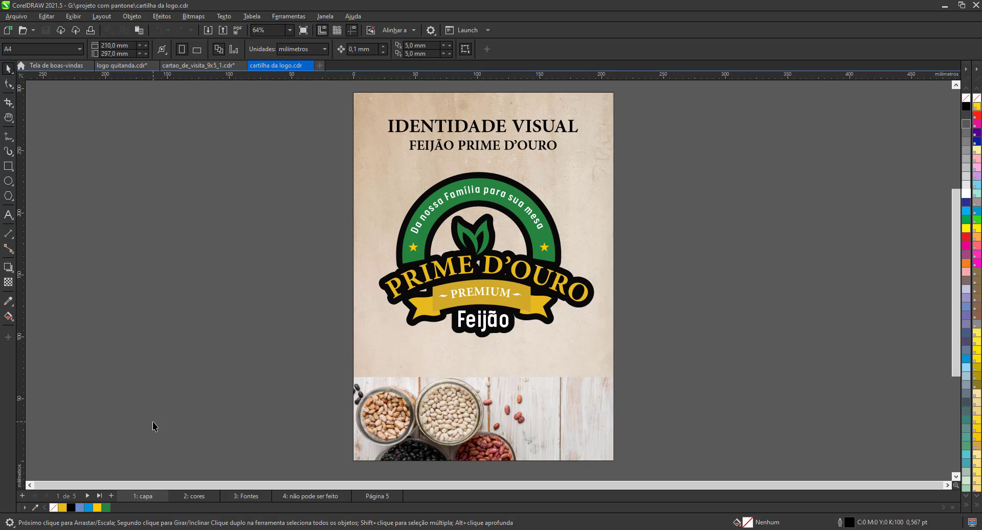
# Review the brand guide's pages for colours used, fonts used and what must not be done with the logo
pyautogui.click(177, 495)
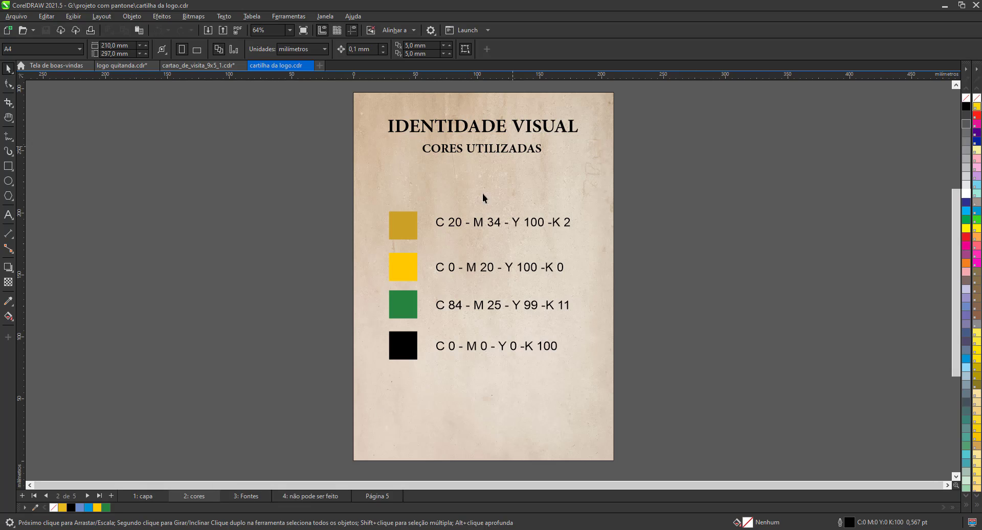
pyautogui.click(246, 496)
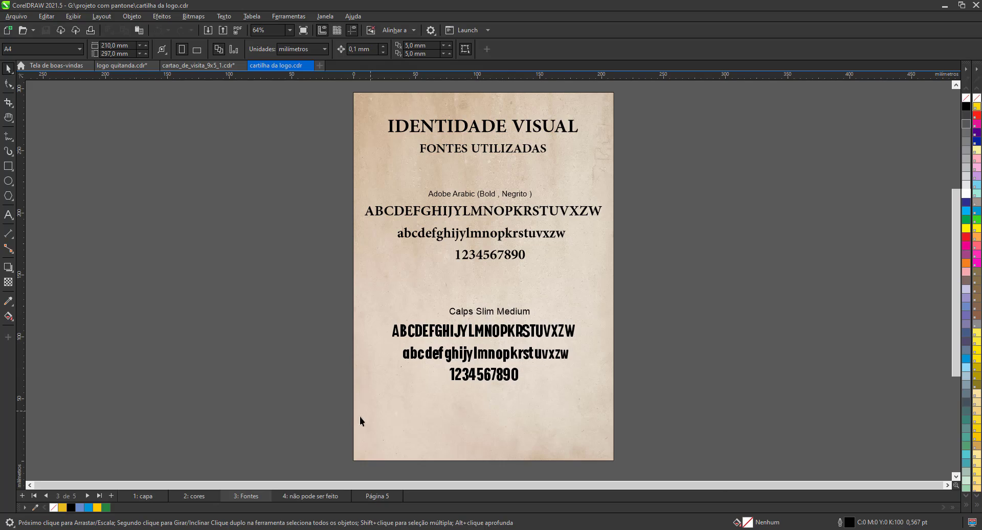
pyautogui.click(310, 496)
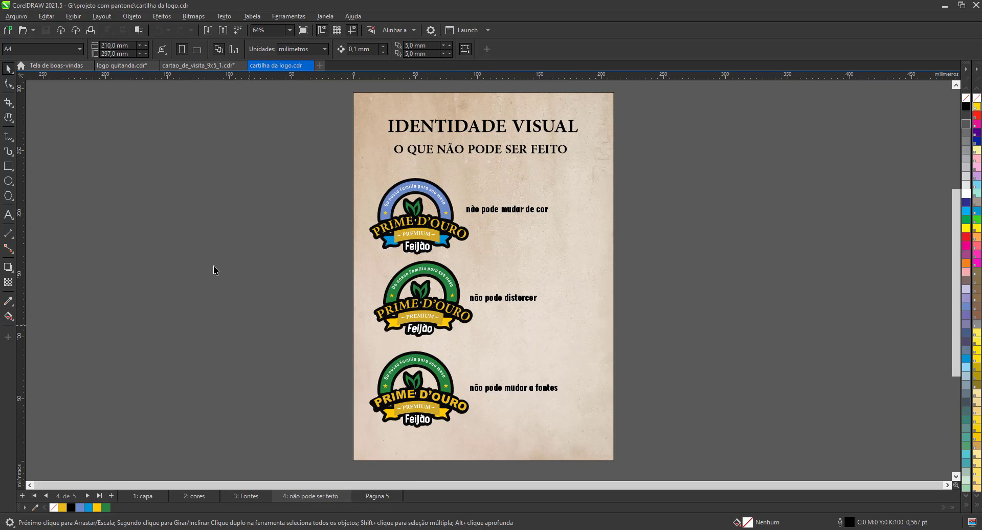
# Return the brand guide to its cover page, then briefly select the first card's logo in cartao_de_visita_9x5_1.cdr to review it
pyautogui.click(134, 498)
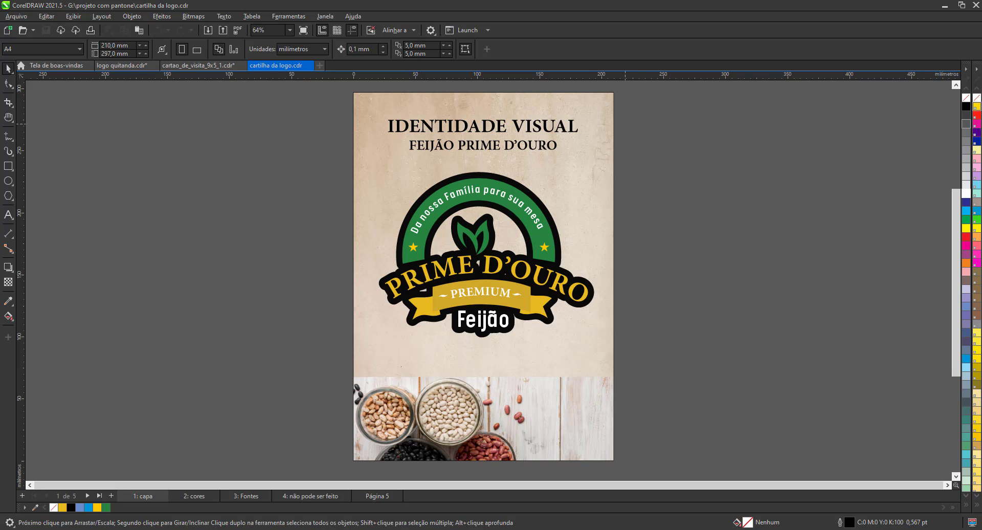
pyautogui.click(191, 66)
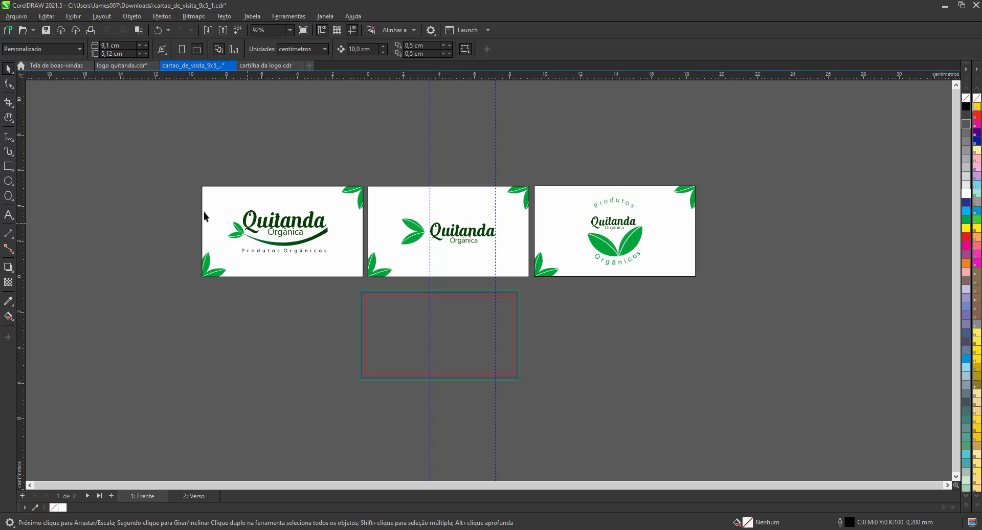
pyautogui.moveTo(182, 174); pyautogui.dragTo(336, 252)
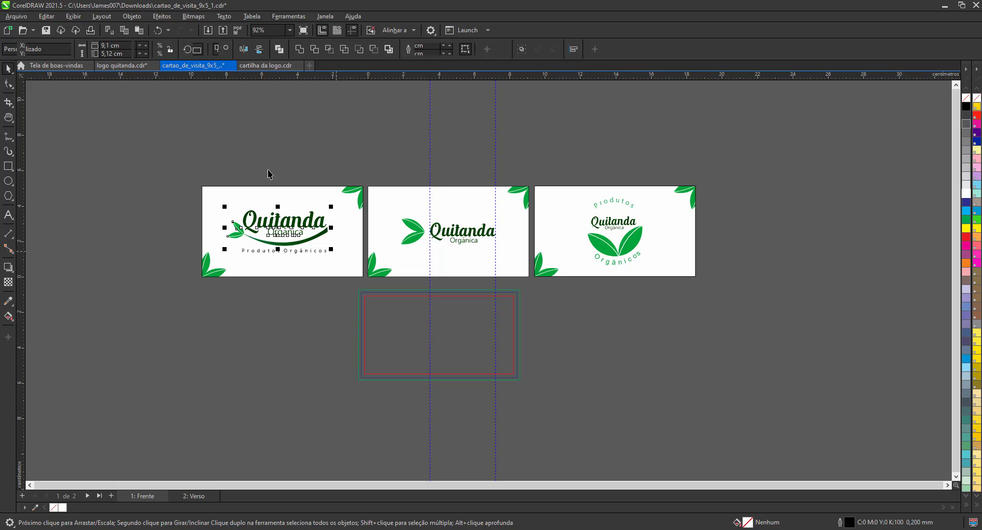
pyautogui.click(265, 157)
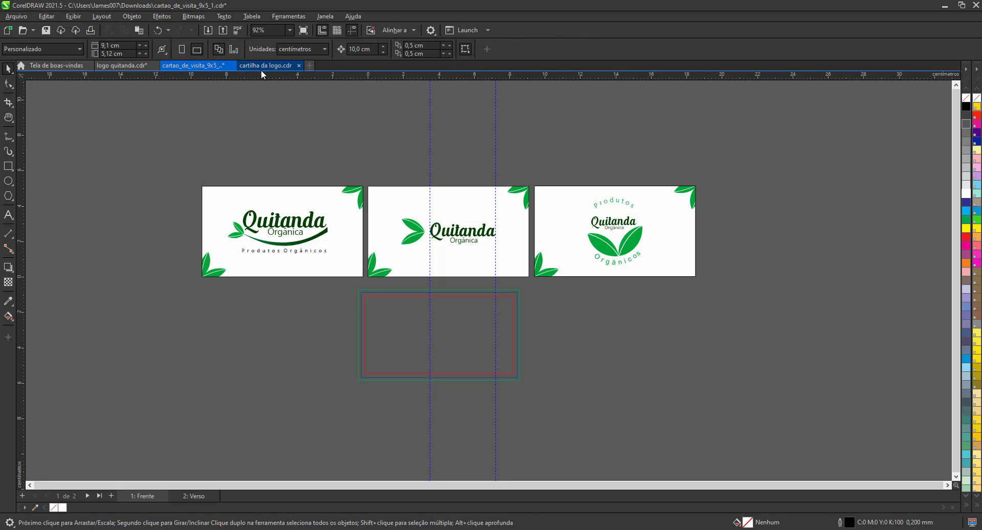
# Switch to logo quitanda.cdr and clear the selection of the curved text to review the logo page beside the mockups
pyautogui.click(141, 67)
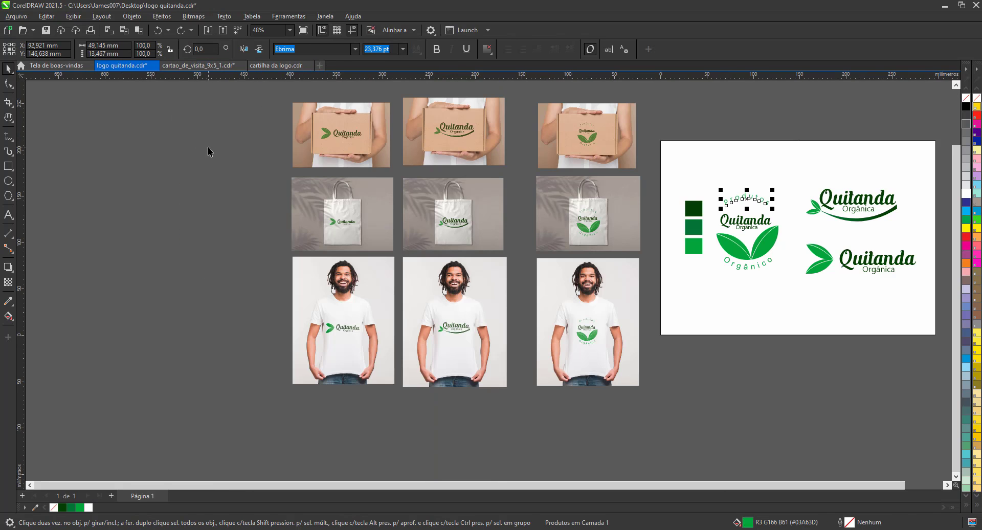
pyautogui.scroll(-2, 93, 222)
pyautogui.scroll(2, 723, 209)
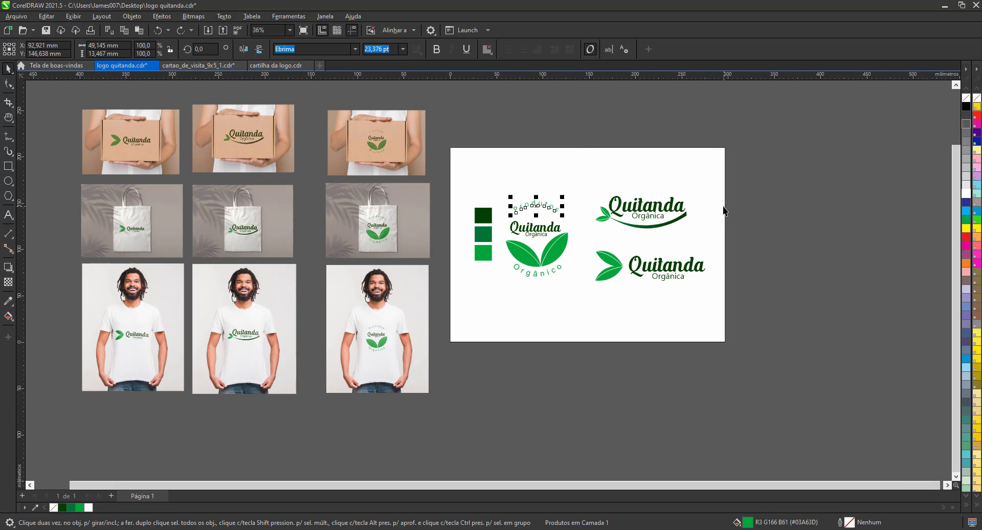
pyautogui.click(404, 148)
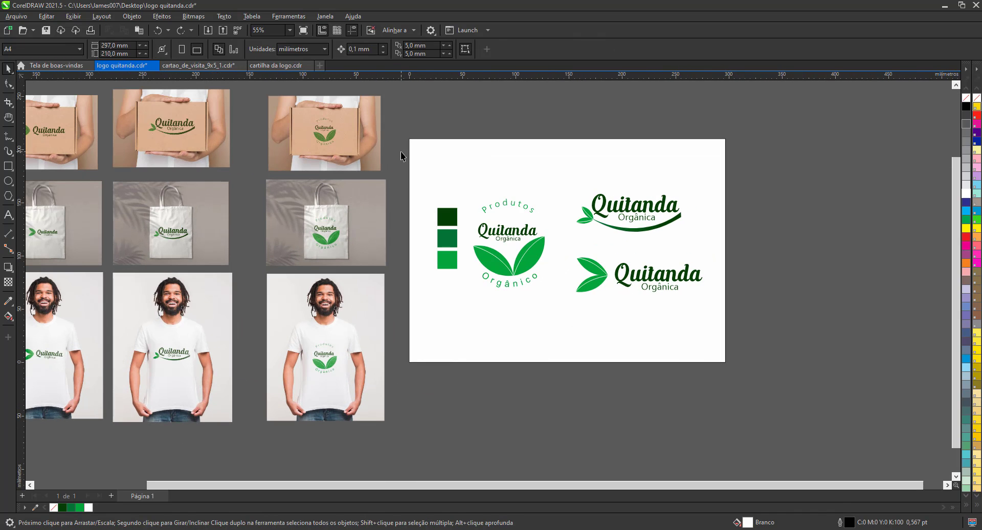